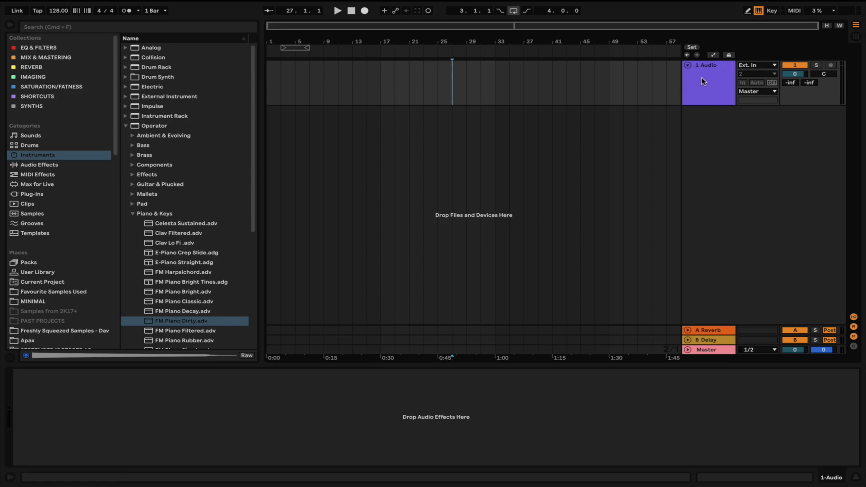
Step: Search the browser for "kick" and place 3. kick.wav at bar 17 on the first audio track
click(69, 26)
text(kick)
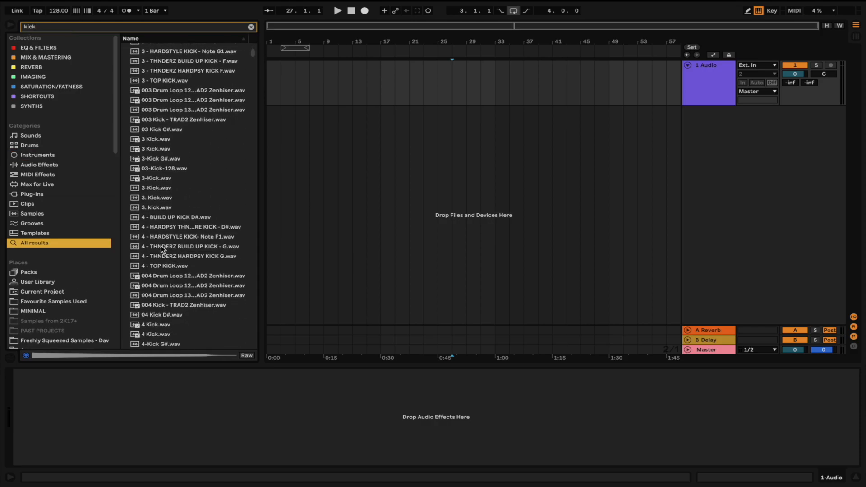
click(178, 208)
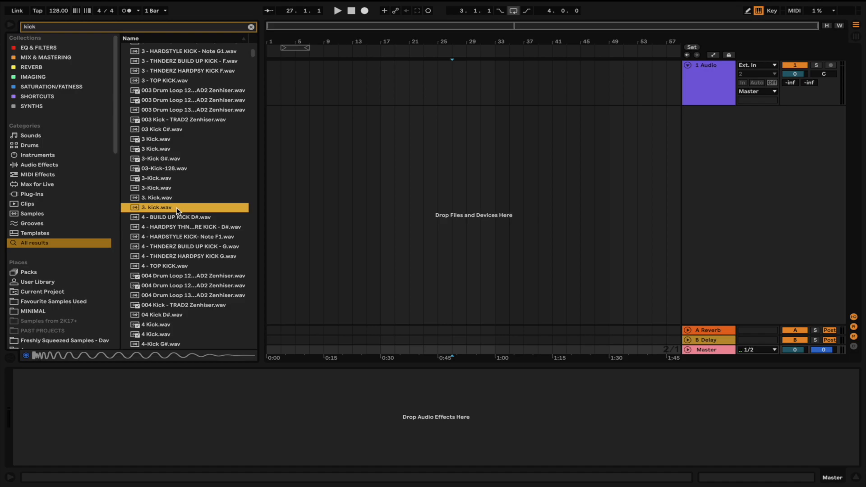
drag(163, 209, 382, 97)
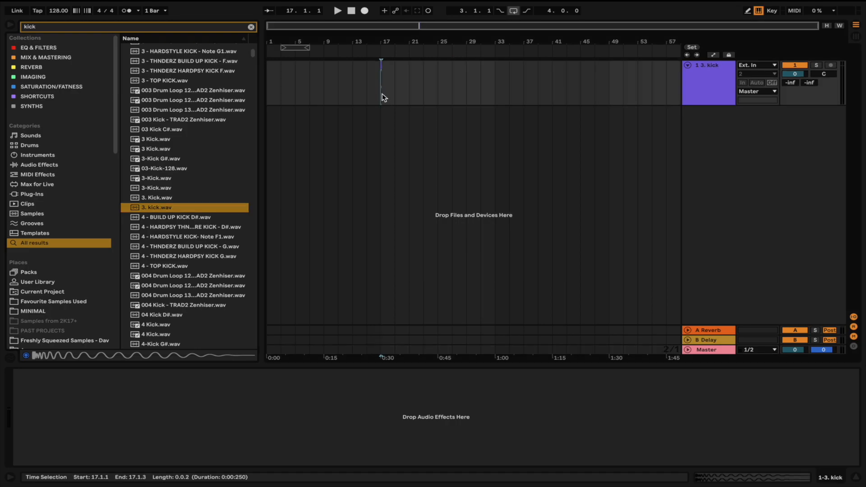
Step: Play the placed kick sample from bar 17 several times to hear how it sounds
key(space)
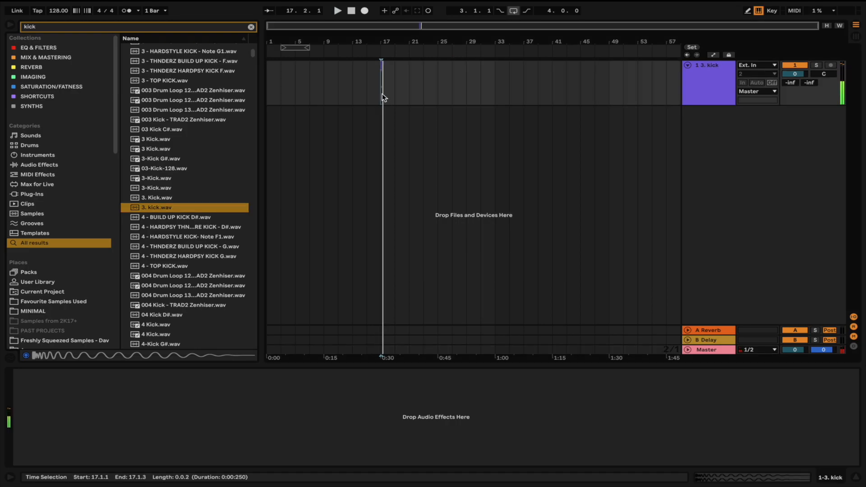
key(space)
key(space)
key(space)
key(space)
key(space)
key(space)
key(space)
Step: Duplicate the one-beat kick selection from 17.1.1 to 17.2.1 seven times to place a kick on every beat for two bars
click(382, 99)
scroll(382, 100, up, 10)
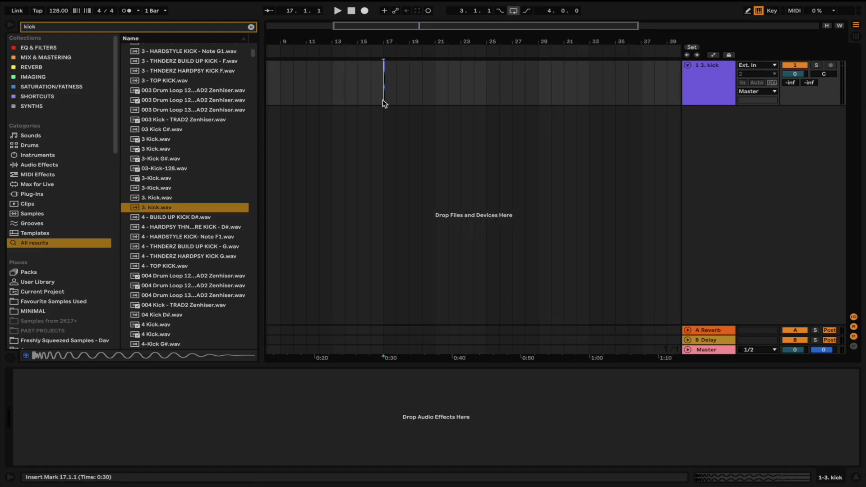
scroll(382, 99, up, 5)
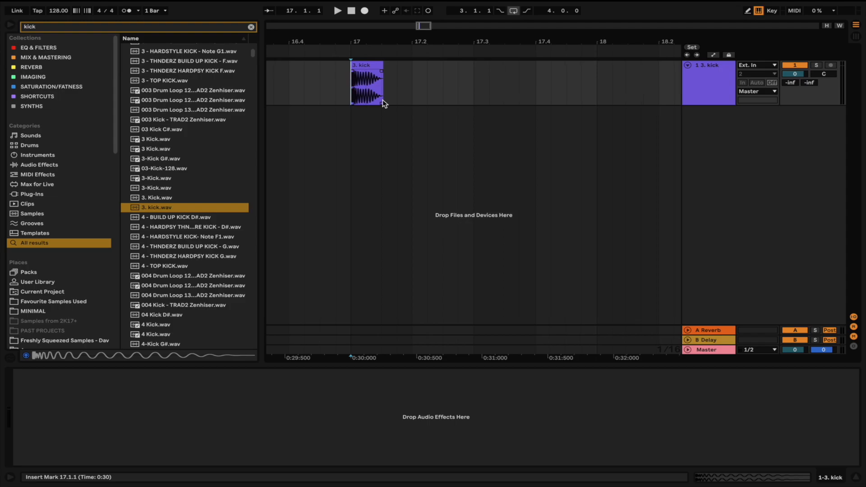
scroll(383, 99, up, 3)
scroll(382, 99, down, 5)
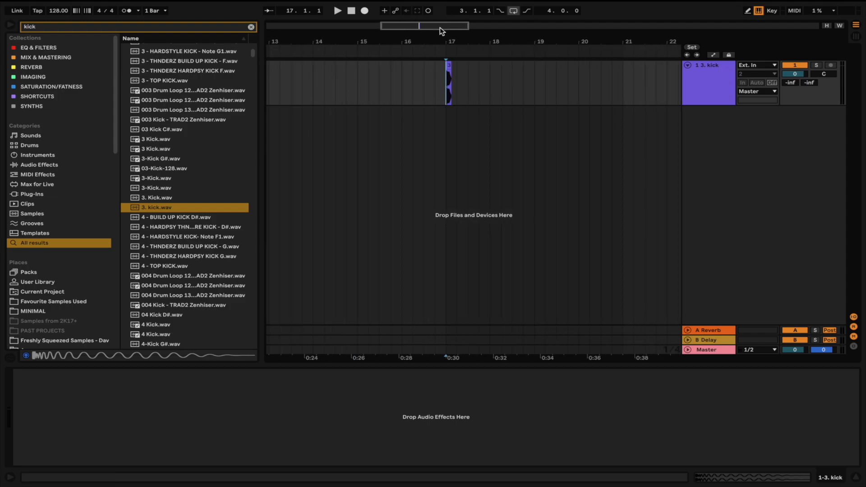
drag(440, 30, 450, 45)
drag(340, 102, 373, 83)
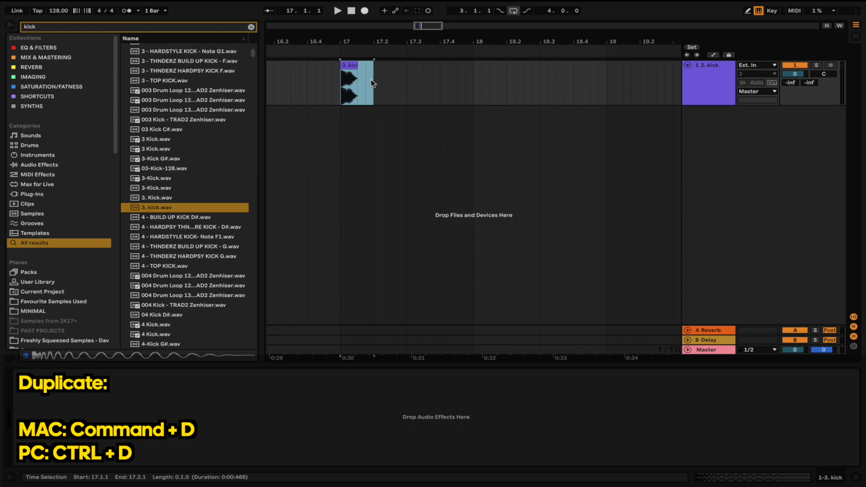
key(ctrl+d)
key(ctrl+d)
key(ctrl+d)
key(ctrl+d)
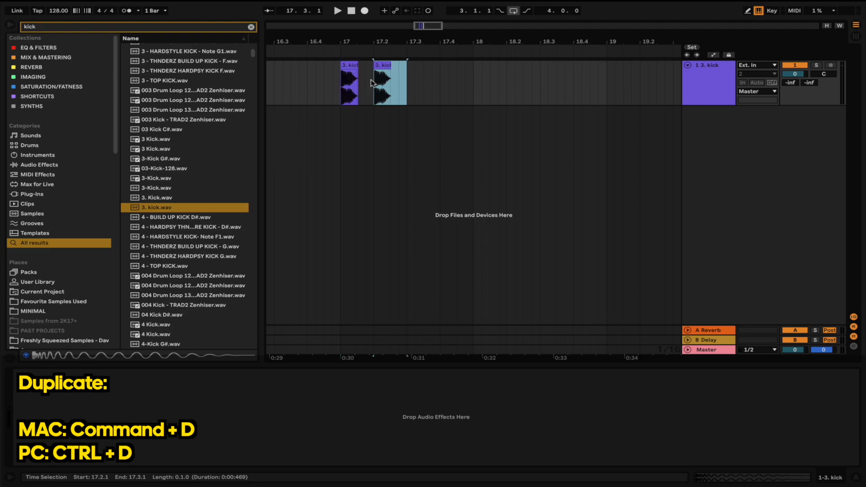
key(ctrl+d)
key(ctrl+d)
key(ctrl+d)
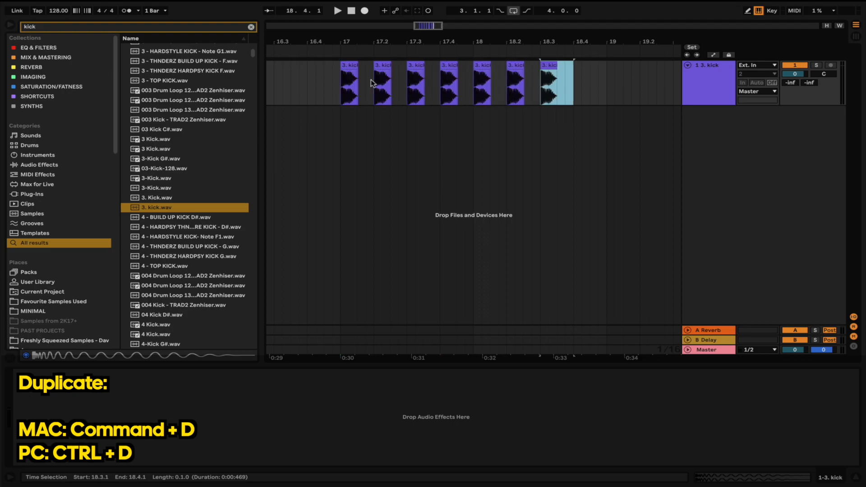
Step: Consolidate the eight kicks from 17.1.1 to 19.1.1 into a single two-bar clip
click(339, 95)
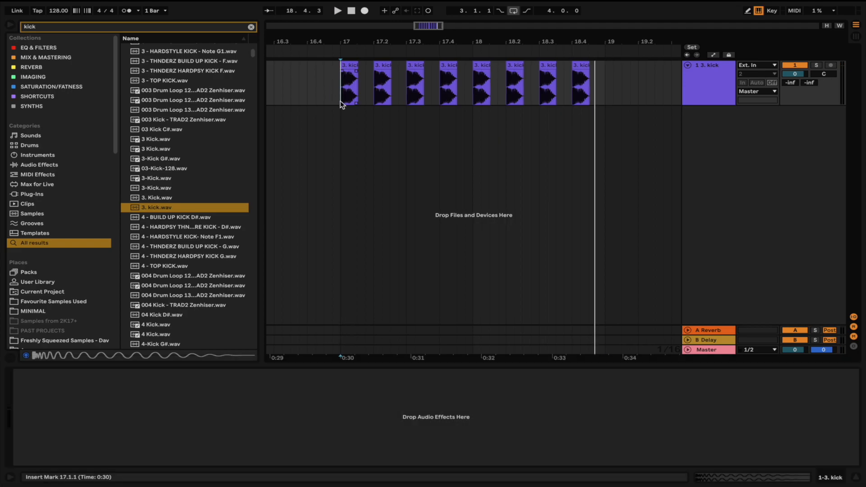
scroll(340, 101, down, 2)
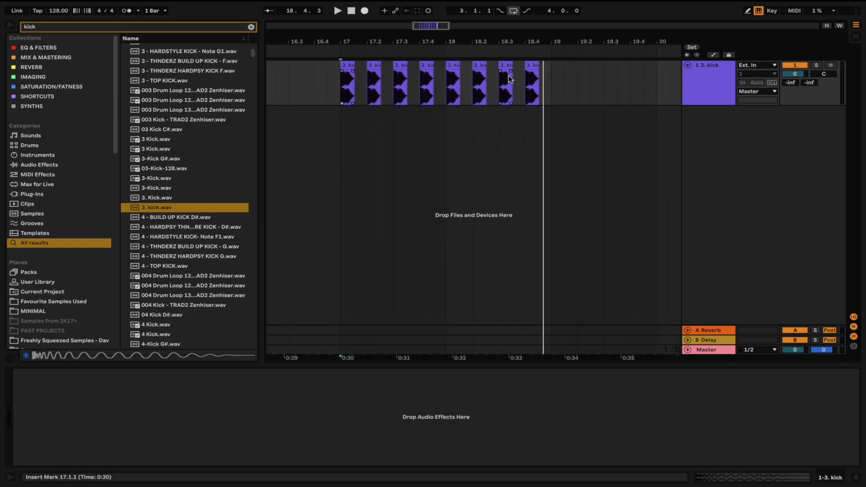
click(337, 97)
drag(337, 97, 552, 75)
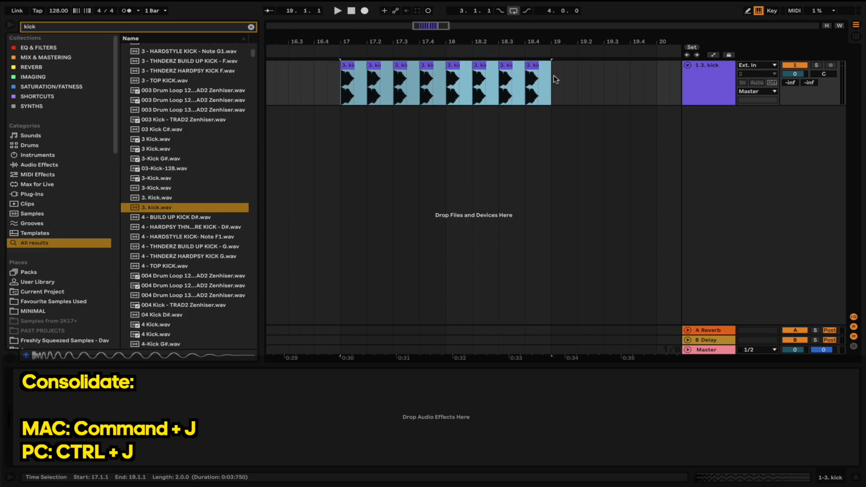
key(ctrl+j)
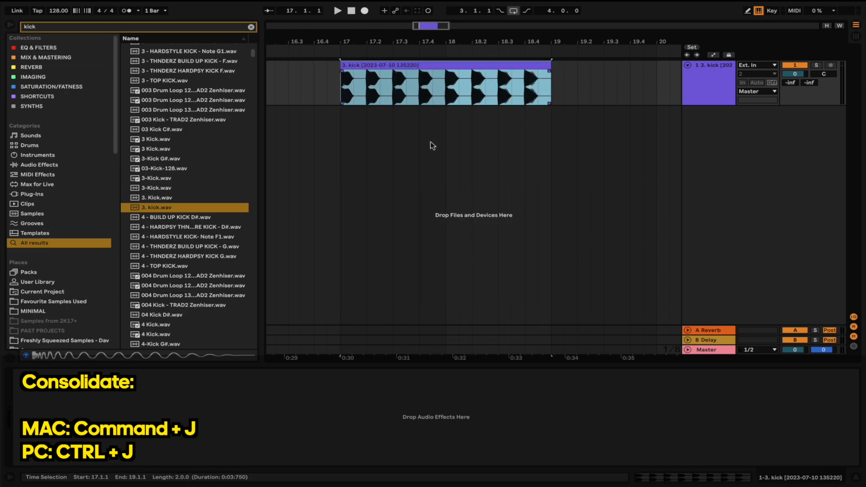
Step: Duplicate the two-bar kick clip once to extend the pattern to bar 21, and play the result
scroll(431, 145, down, 5)
scroll(433, 147, right, 2)
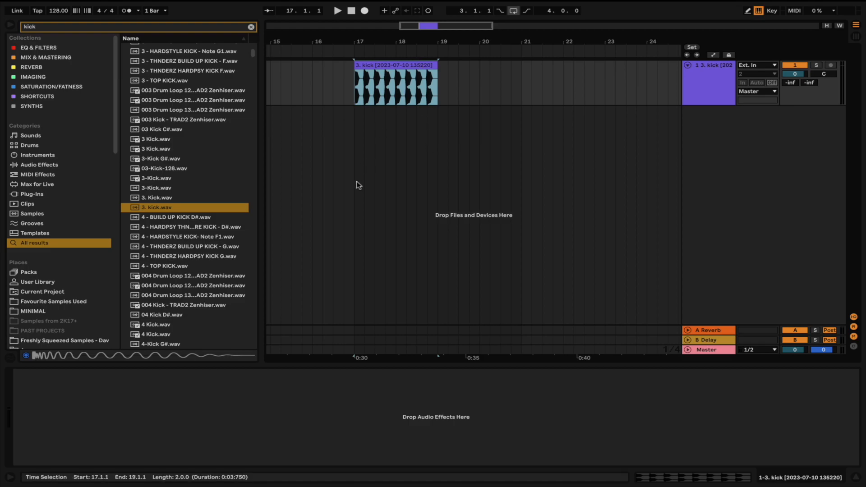
key(super+d)
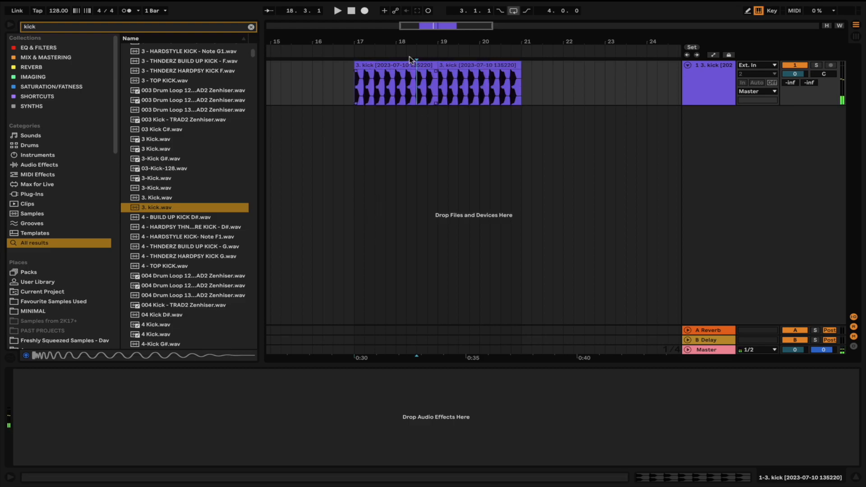
key(space)
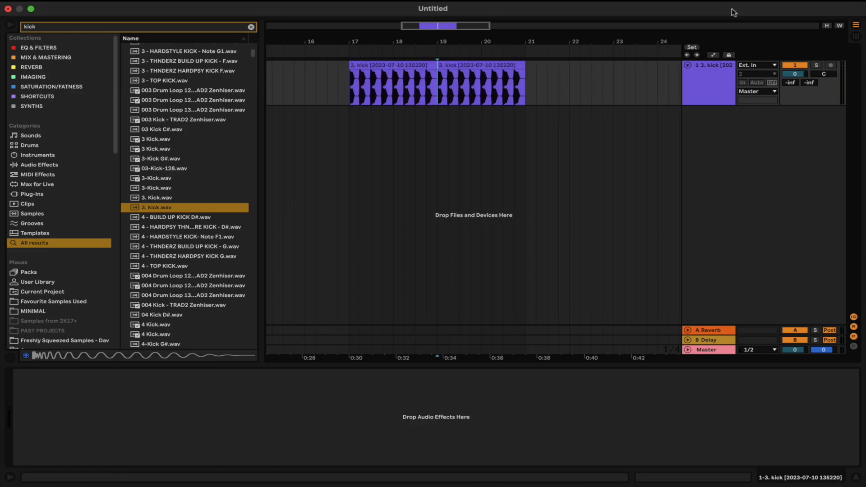
Step: Set the kick track's volume to -10 dB
click(792, 72)
text(-10)
key(Return)
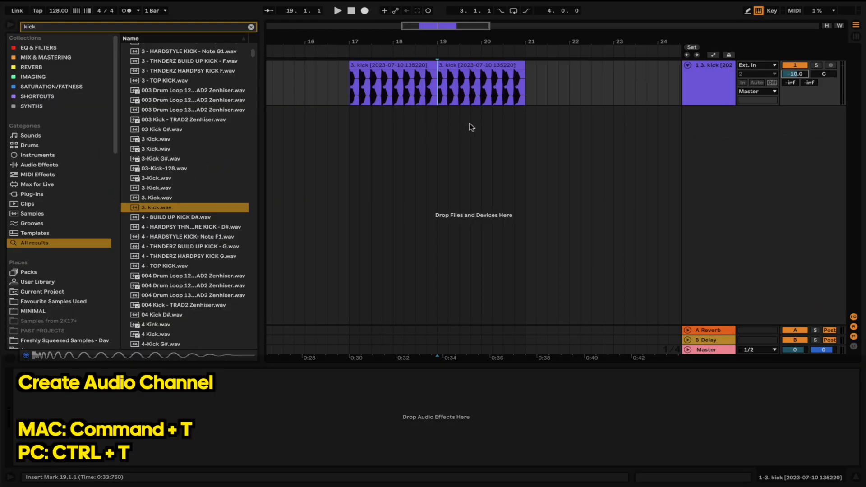
Step: Add two new audio tracks below the kick track
key(ctrl+t)
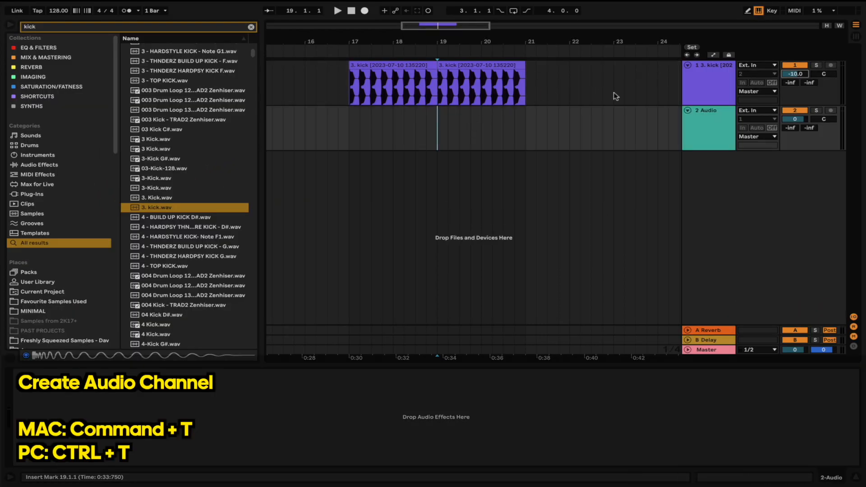
right_click(712, 167)
click(721, 174)
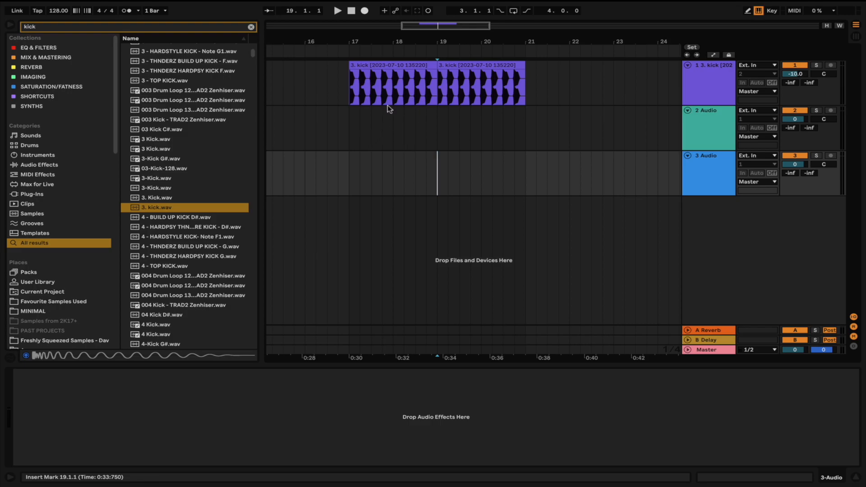
Step: Search the browser for "hat" and place DPTE Closed Hat - 043.wav at 17.1.3 on the second track
click(219, 28)
text(hat)
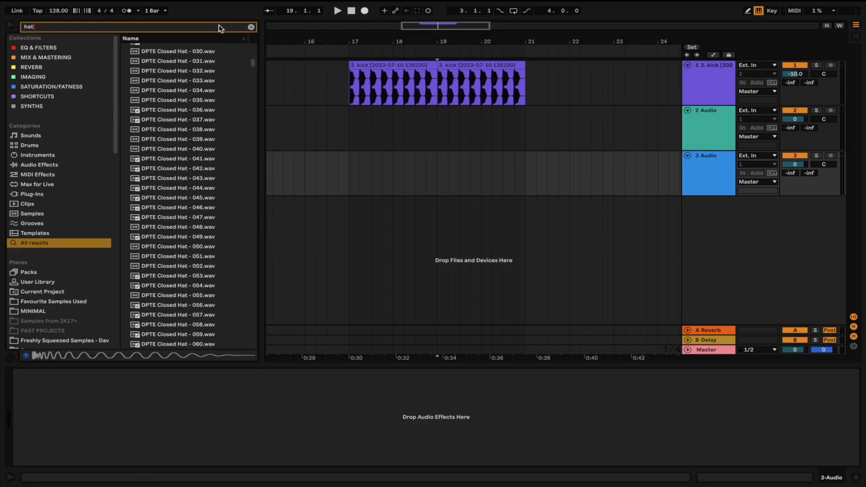
click(175, 178)
scroll(379, 134, up, 5)
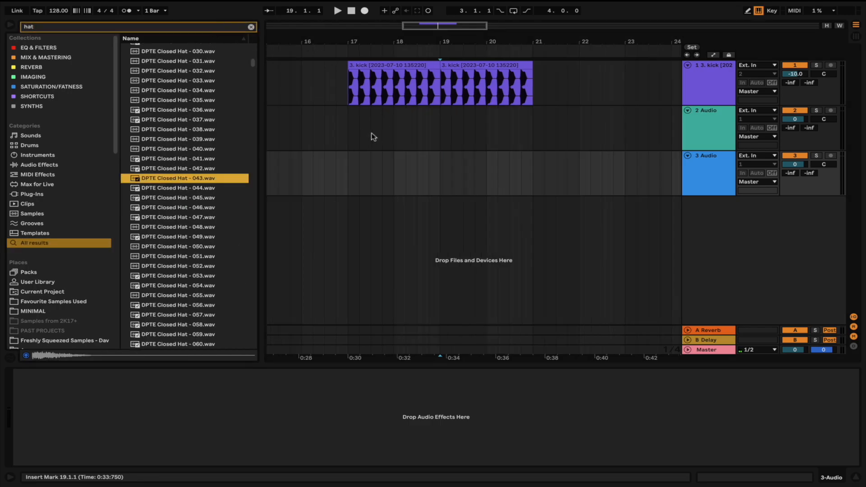
scroll(379, 134, left, 3)
click(379, 135)
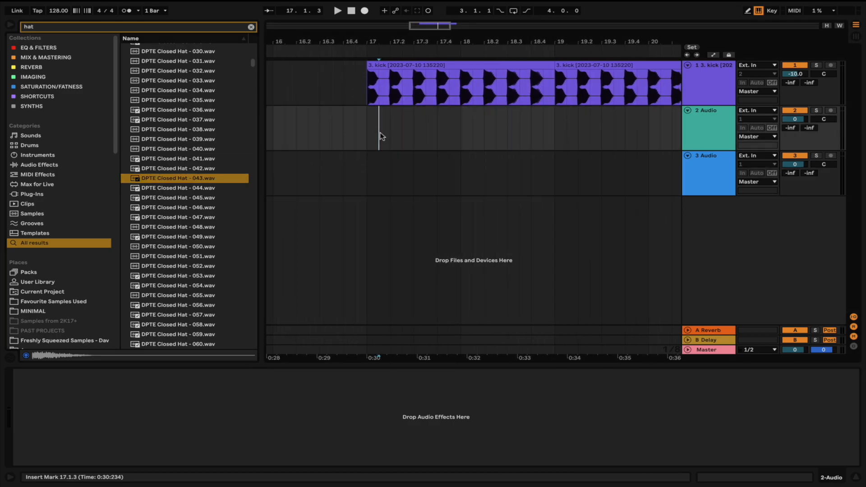
key(ctrl+v)
Step: Duplicate the hat's beat from 17.1.1 to 17.2.1 three times and consolidate bar 17 into one clip
drag(366, 140, 392, 137)
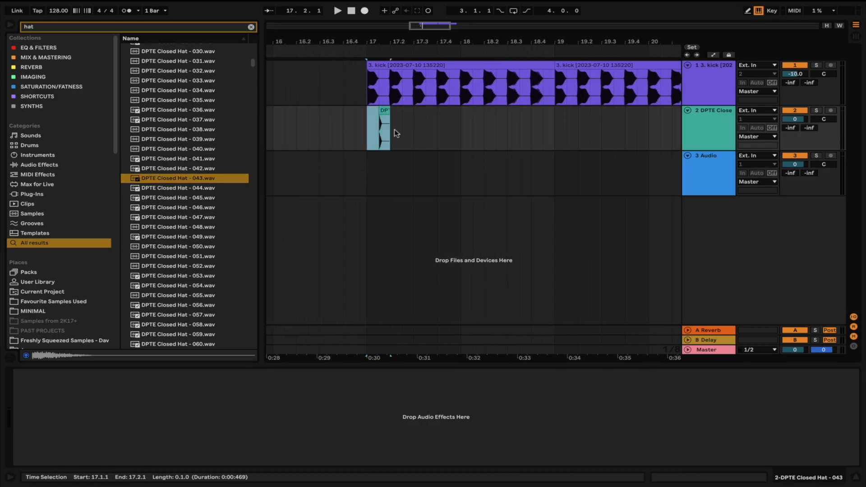
key(ctrl+d)
key(ctrl+d)
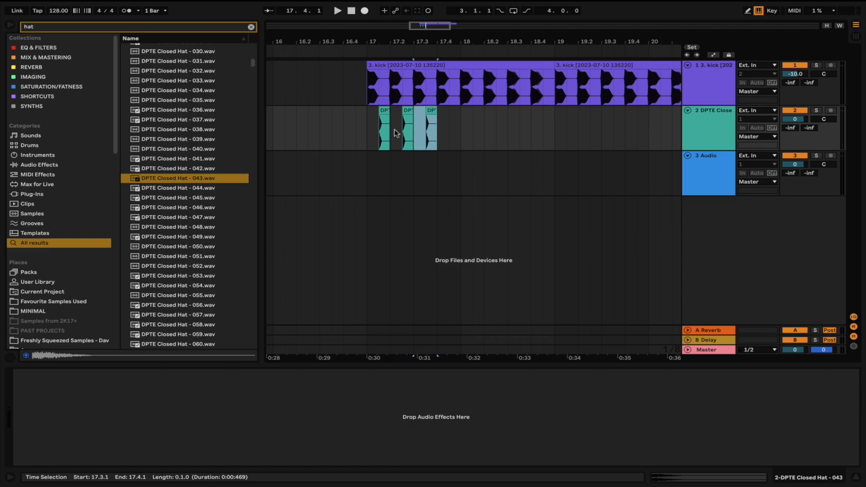
key(ctrl+d)
shift+click(367, 140)
key(ctrl+j)
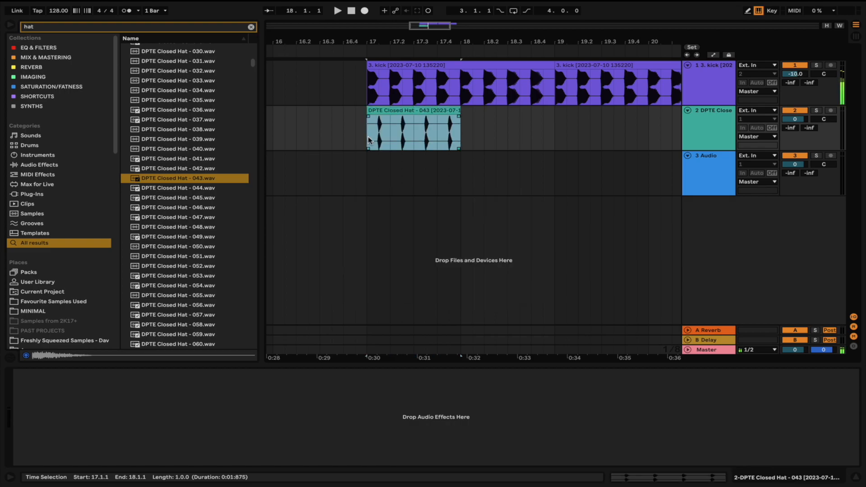
Step: Duplicate the one-bar hat clip three times to fill bars 17 through 20, and play it with the kick
key(ctrl+d)
key(minus)
key(ctrl+d)
key(ctrl+d)
click(359, 109)
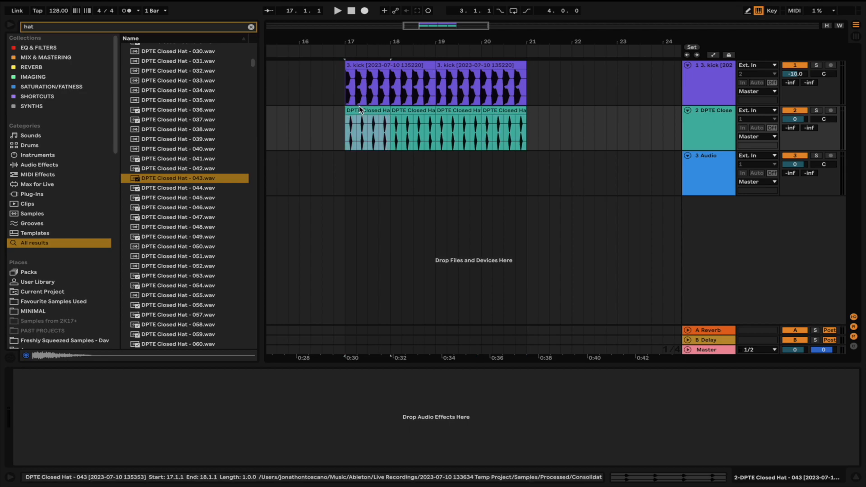
key(space)
key(space)
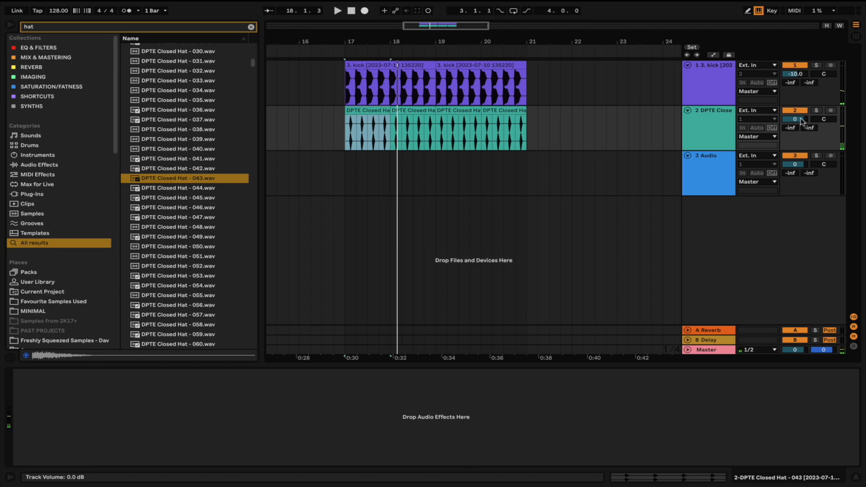
Step: Lower the closed hat track's volume to -7.8 dB while checking the balance against the kick
drag(800, 122, 800, 127)
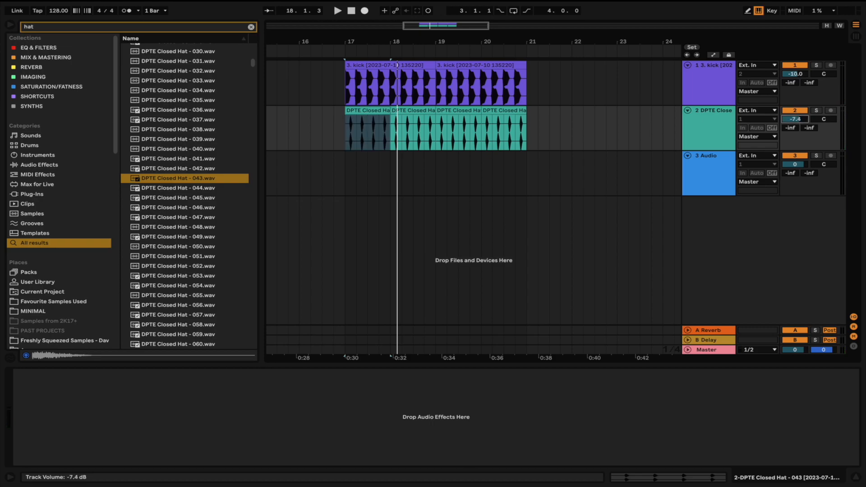
click(410, 133)
key(space)
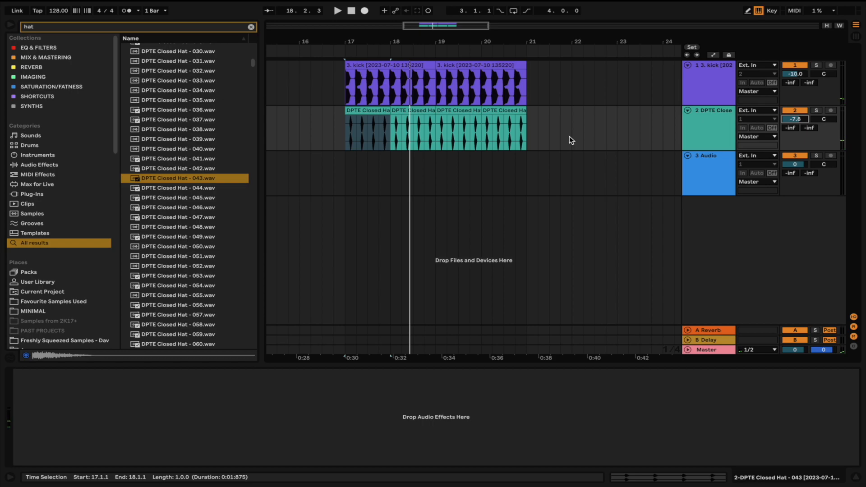
Step: Search the browser for "clap", place 2 - CLAP.wav at 17.1.1 on the third track, and play it with the drums
click(139, 27)
text(clap)
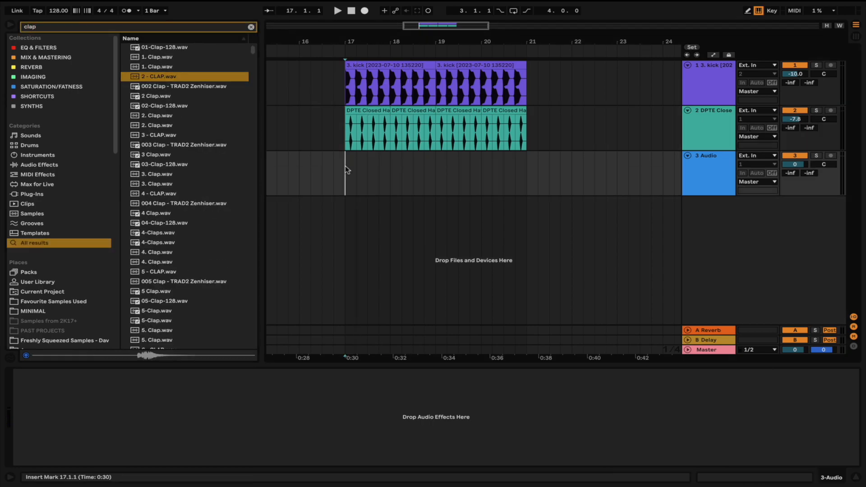
scroll(347, 169, up, 4)
scroll(347, 170, right, 2)
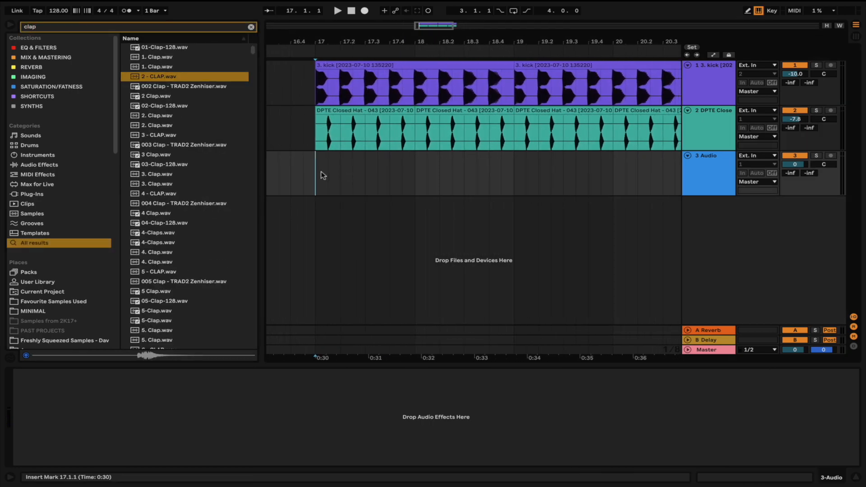
scroll(334, 164, up, 3)
click(339, 177)
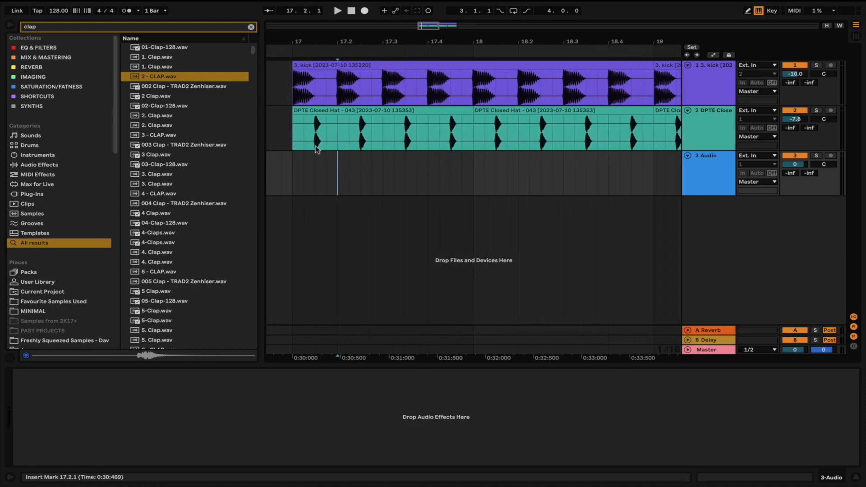
drag(184, 78, 299, 163)
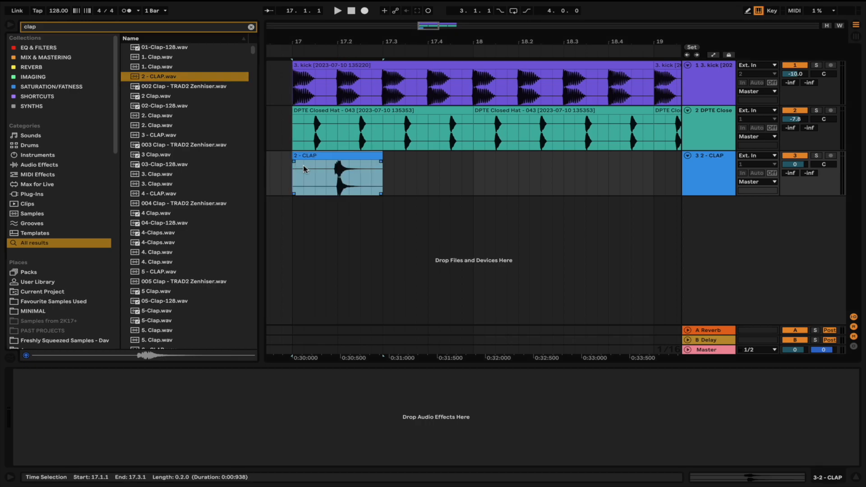
scroll(299, 166, up, 8)
key(space)
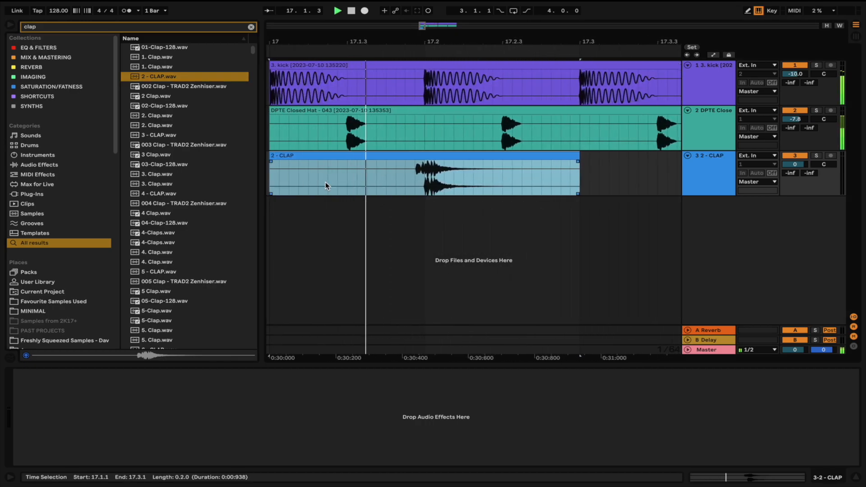
Step: Lower the clap track's volume to -13.2 dB while playing it against the kick and hat
scroll(326, 182, down, 3)
key(space)
click(795, 164)
drag(794, 164, 794, 185)
click(386, 155)
key(space)
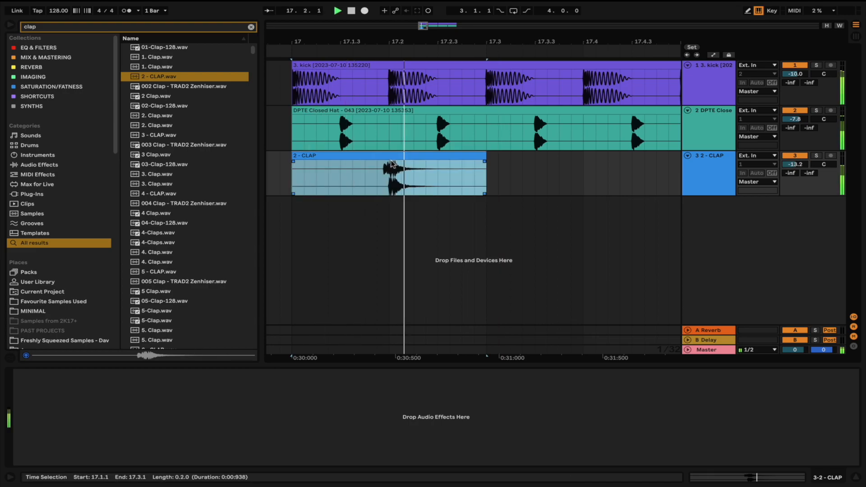
Step: Duplicate the half-bar clap clip repeatedly until it fills bars 17 through 20
key(super+d)
scroll(472, 169, down, 4)
key(super+d)
scroll(471, 169, down, 2)
key(super+d)
scroll(471, 169, right, 2)
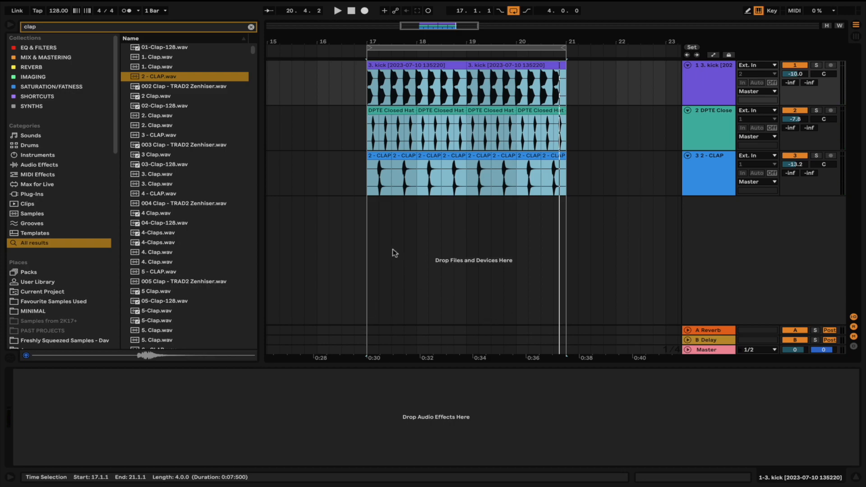
Step: Loop bars 17 through 20 across all three drum tracks and play the section
drag(365, 192, 565, 69)
key(ctrl+l)
key(ctrl+l)
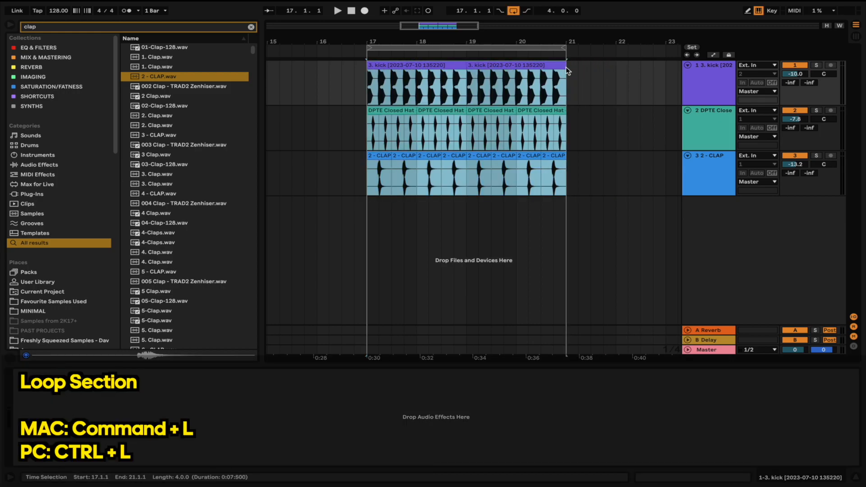
click(553, 68)
key(space)
key(space)
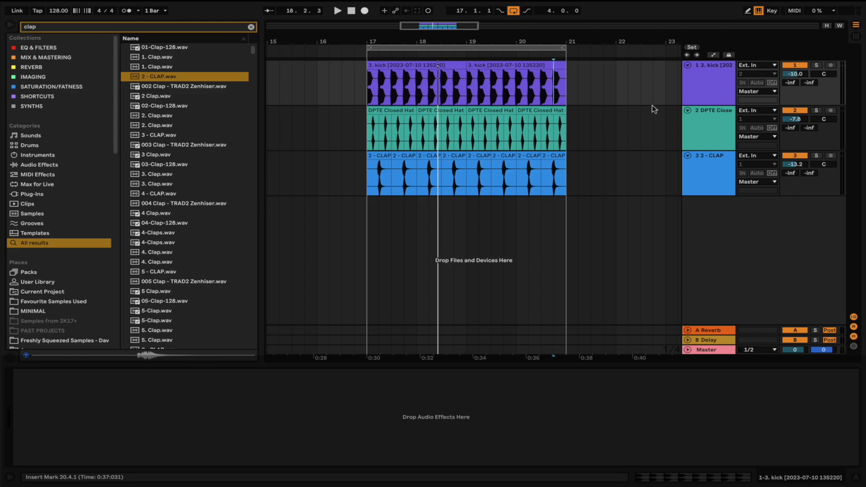
Step: Turn off looping and insert two new MIDI tracks below the clap track
click(513, 10)
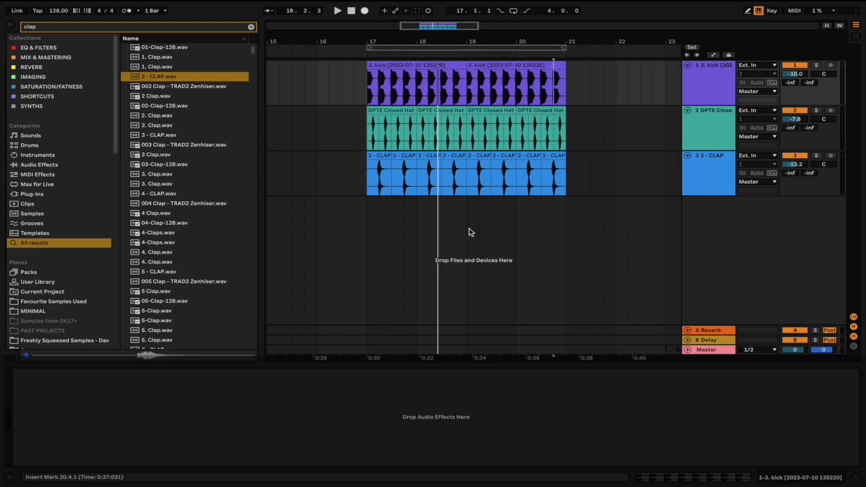
right_click(718, 223)
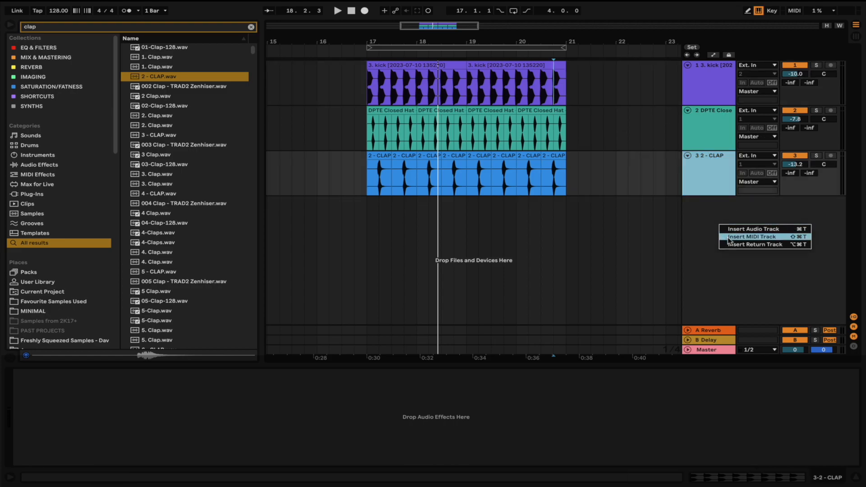
click(727, 237)
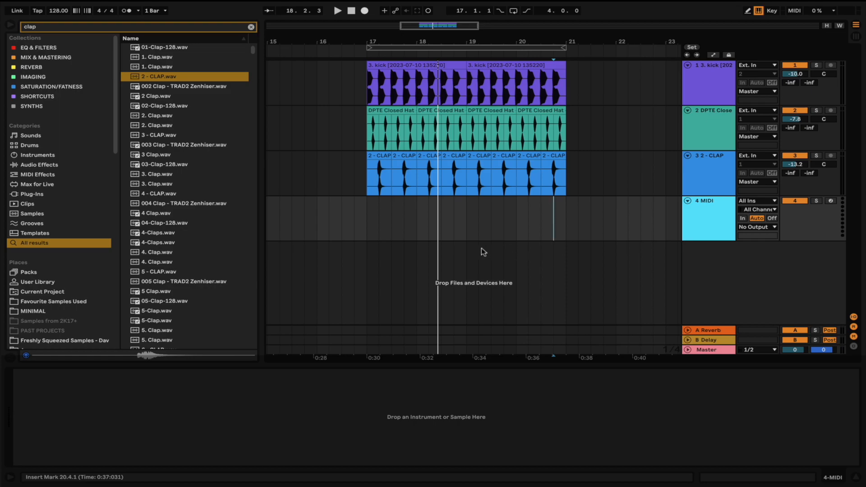
key(ctrl+shift+t)
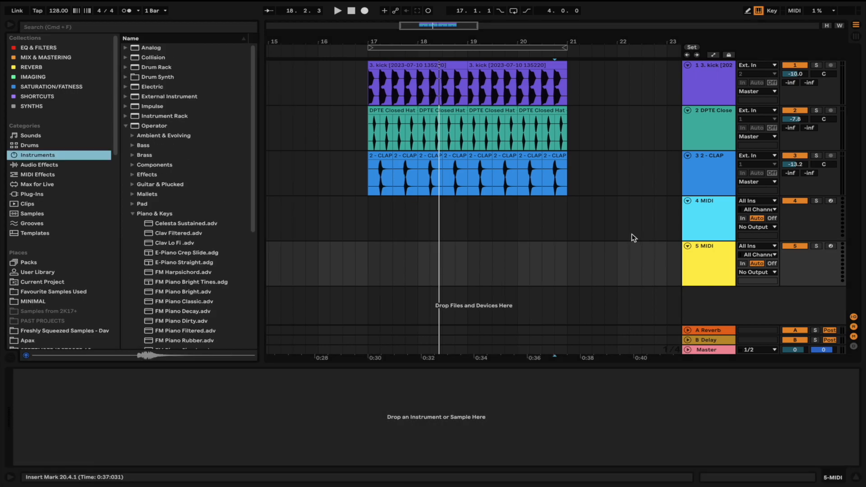
Step: Audition Operator's Piano & Keys presets, including FM Piano Bright, Celesta Sustained, Clav Filtered and Organ Stereo
scroll(183, 283, down, 5)
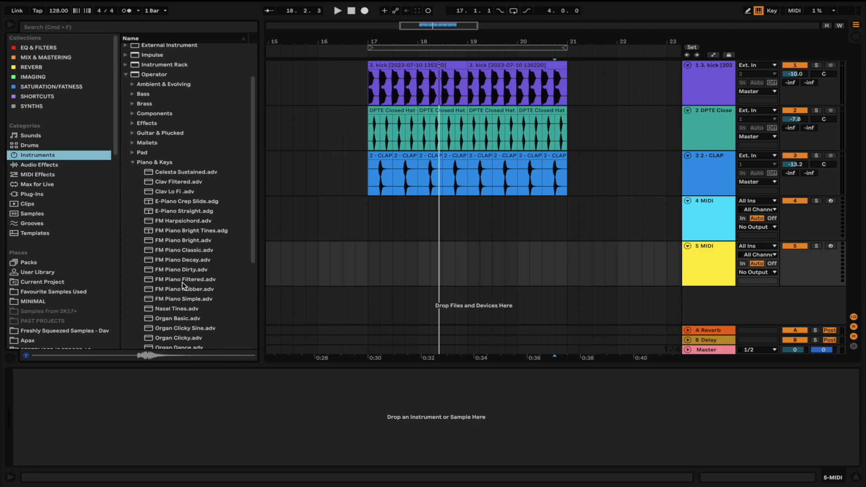
scroll(182, 284, down, 8)
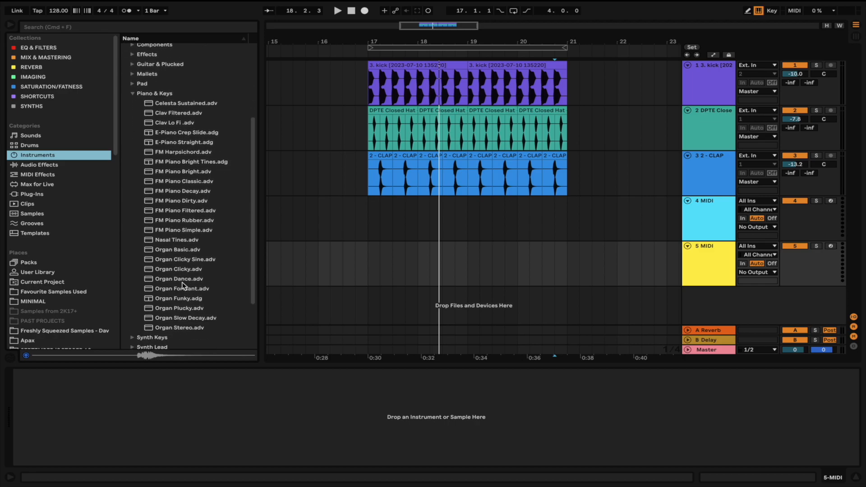
click(185, 143)
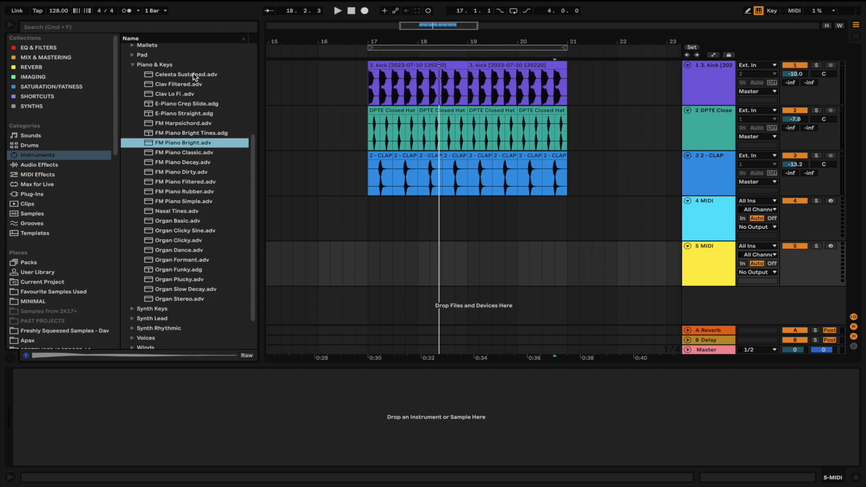
click(194, 75)
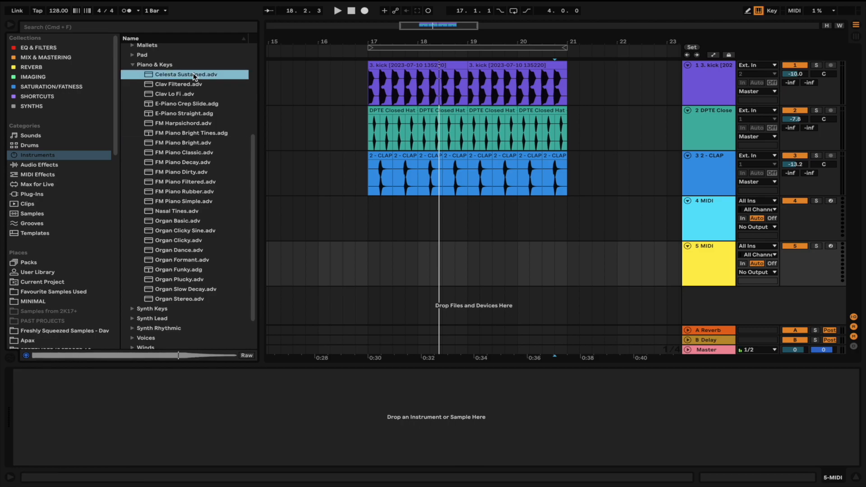
key(Down)
key(Down)
key(Down)
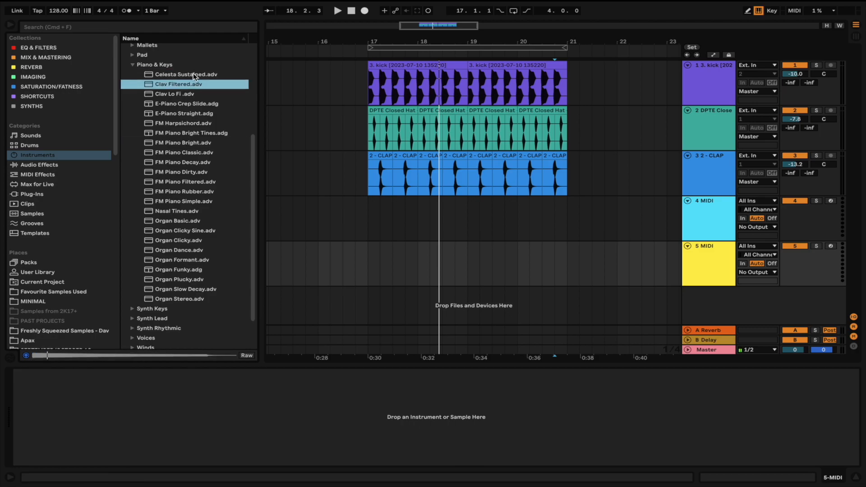
key(Down)
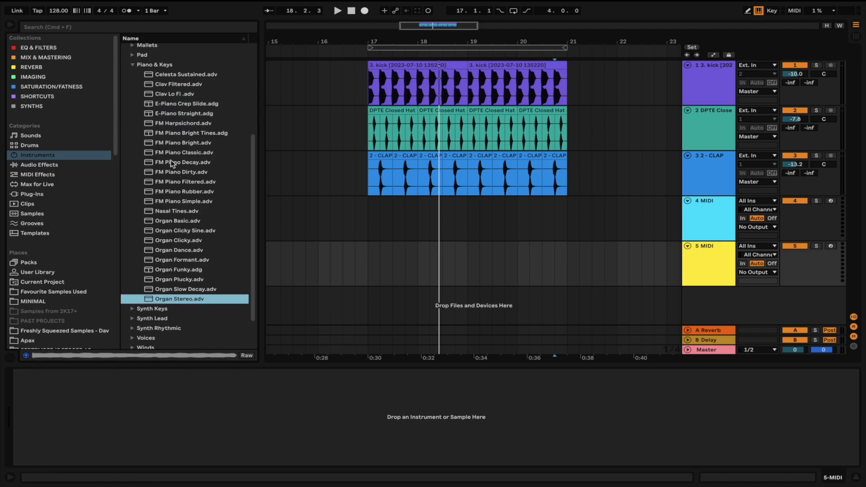
Step: Load FM Piano Decay.adv onto the second new MIDI track, and delete that track
click(172, 164)
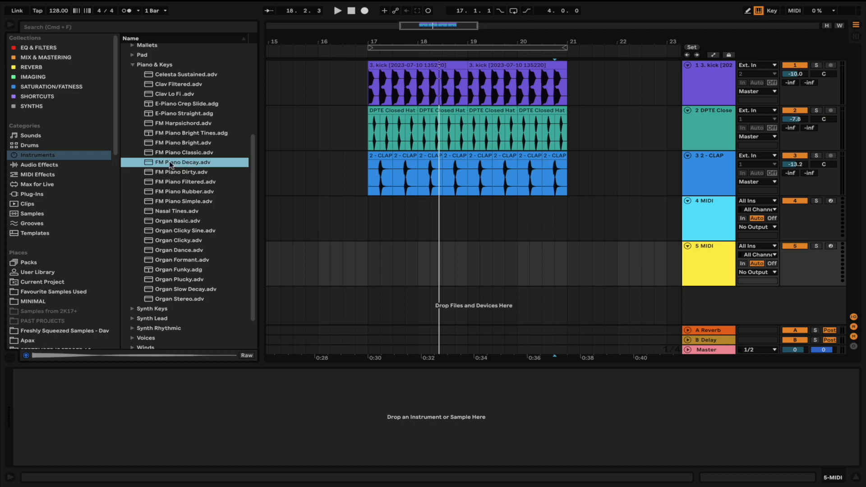
drag(171, 165, 448, 262)
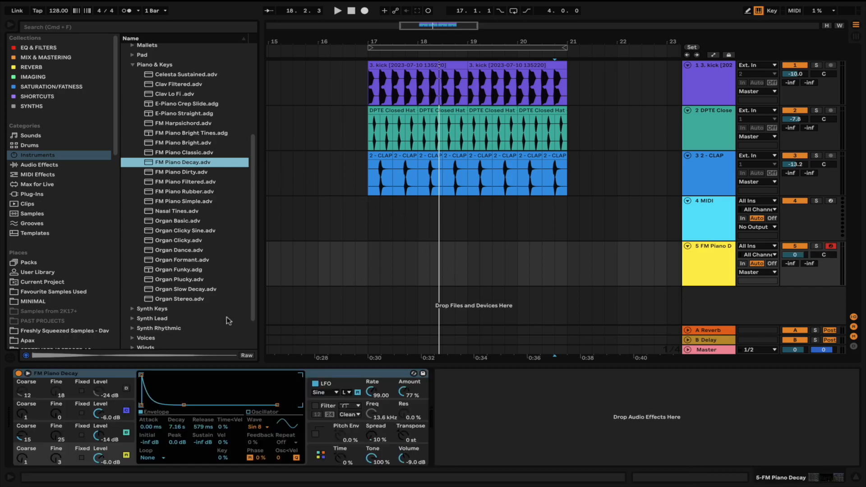
click(702, 250)
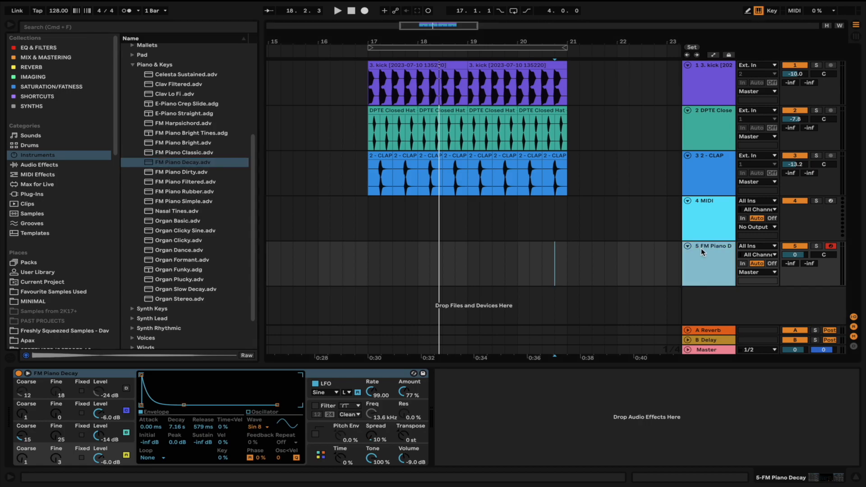
key(Delete)
Step: Load FM Piano Decay.adv onto the remaining MIDI track, and solo it while testing notes from the computer keyboard
double_click(181, 163)
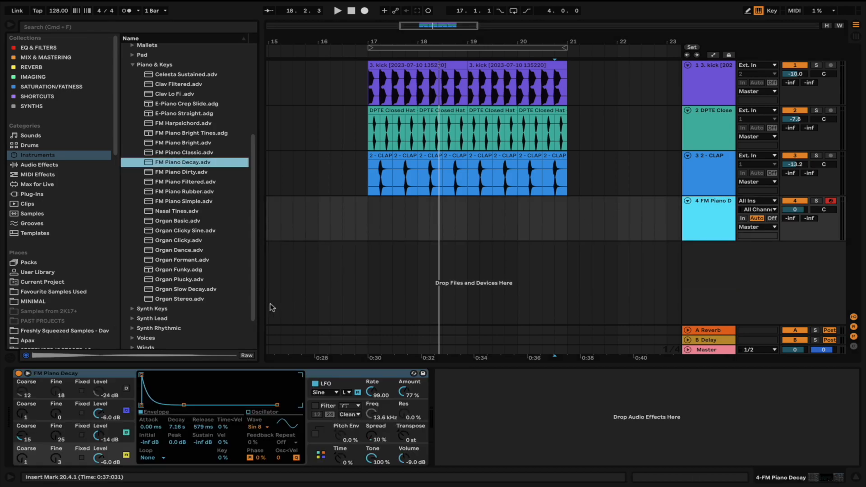
key(a)
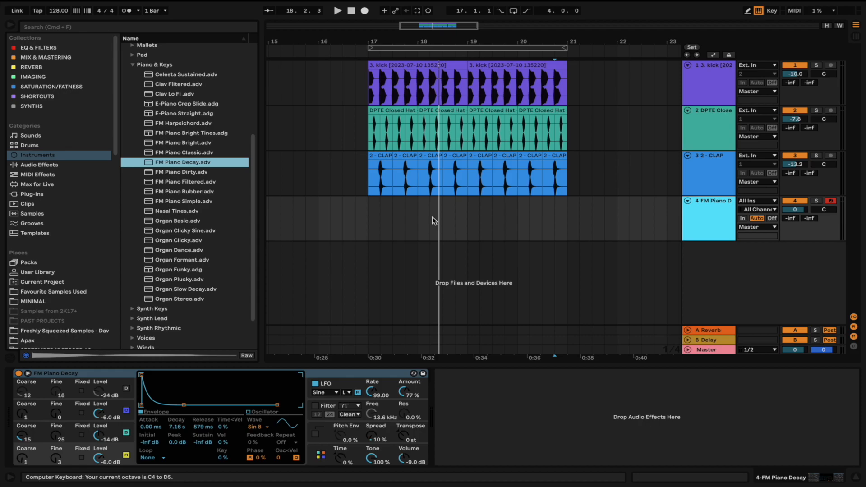
key(a)
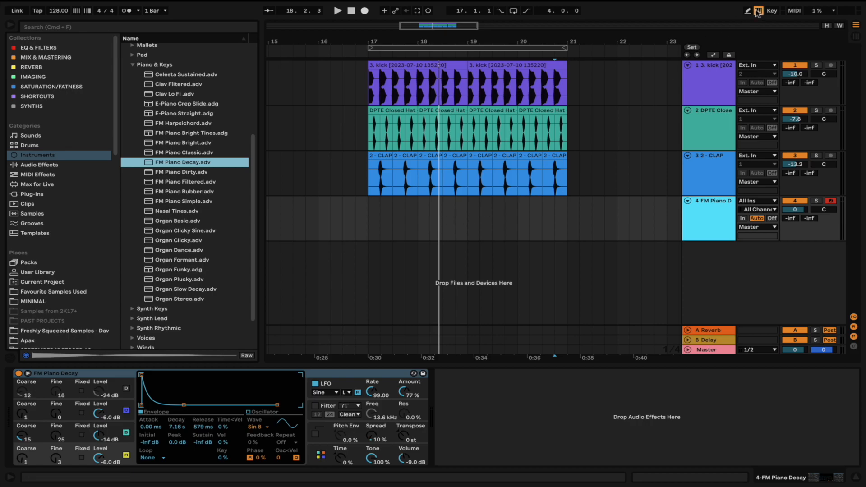
key(s)
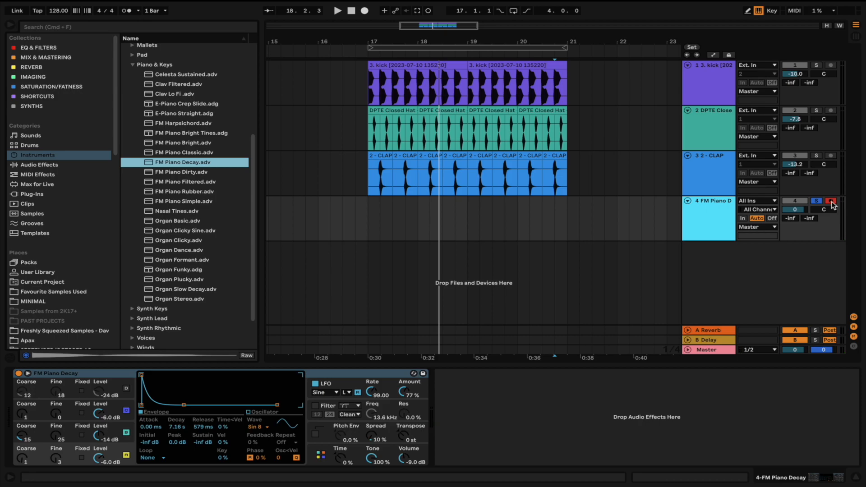
Step: Insert an empty MIDI clip from 17.1.1 to 21.1.1 on the FM Piano Decay track
click(384, 216)
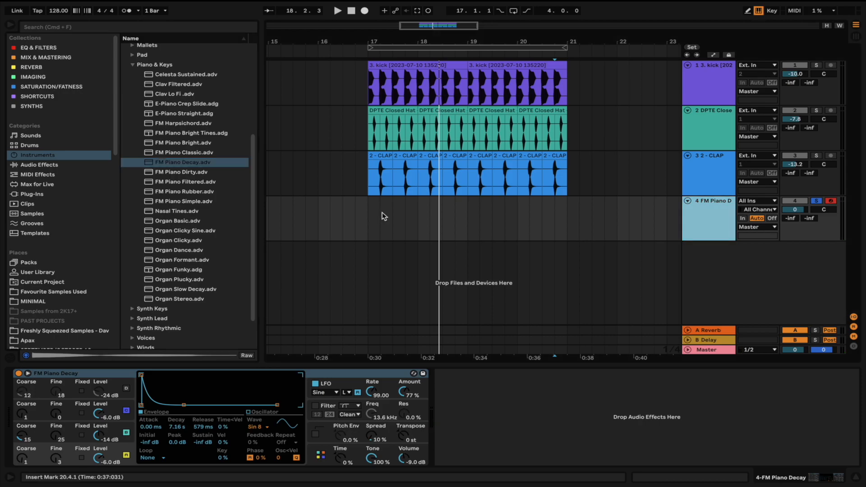
drag(381, 214, 564, 211)
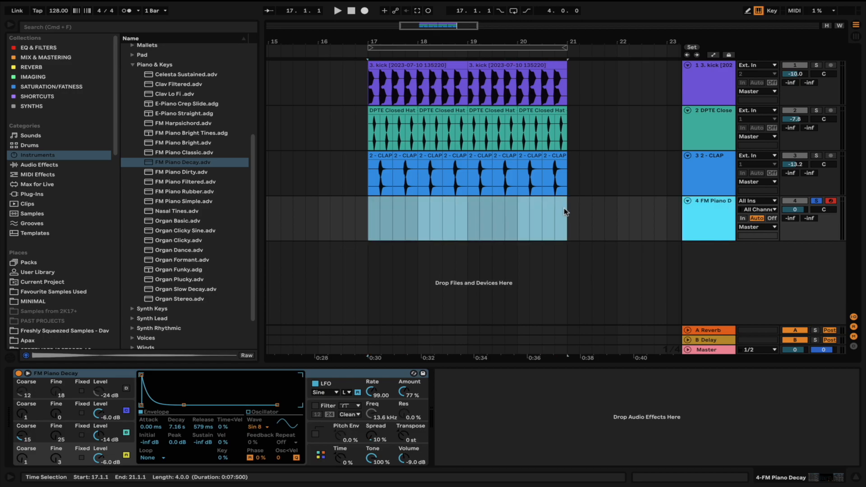
scroll(450, 224, down, 1)
click(450, 224)
drag(356, 225, 546, 213)
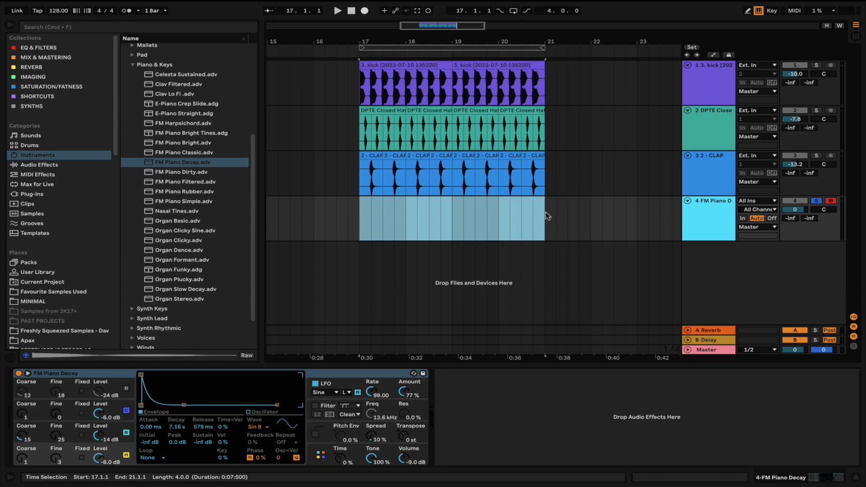
right_click(435, 208)
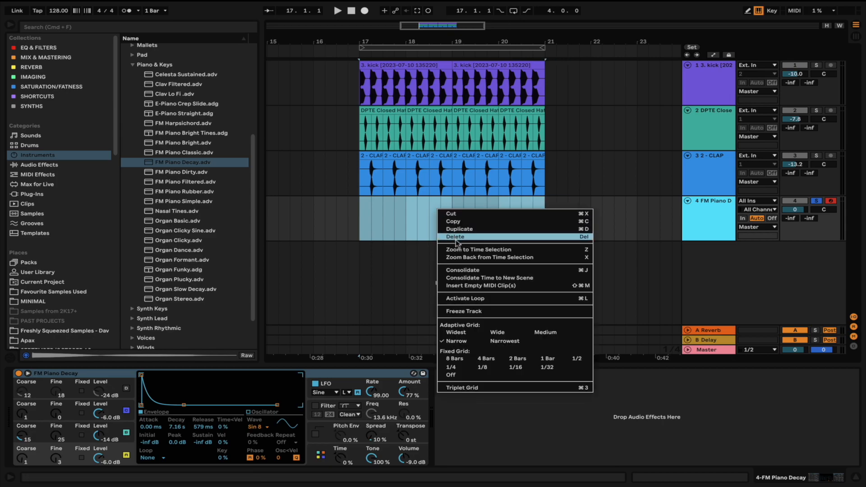
click(501, 286)
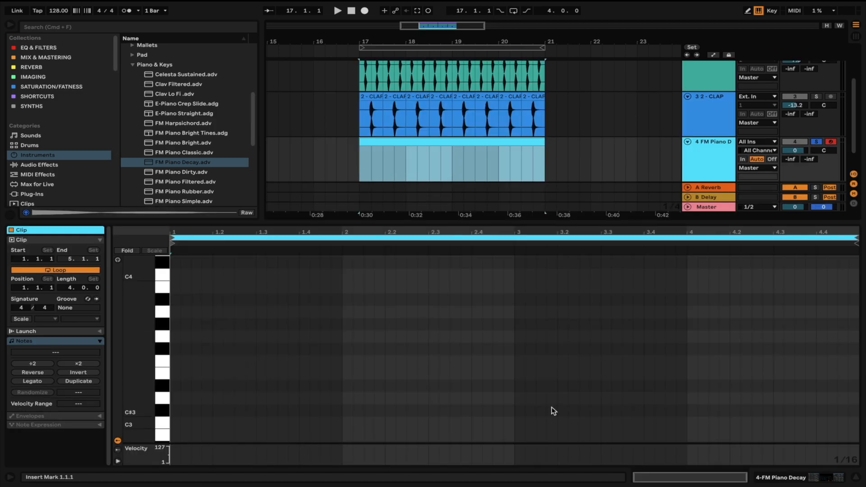
Step: Delete the piano track's empty clip and create a new empty four-bar MIDI clip over bars 17 through 20
click(855, 476)
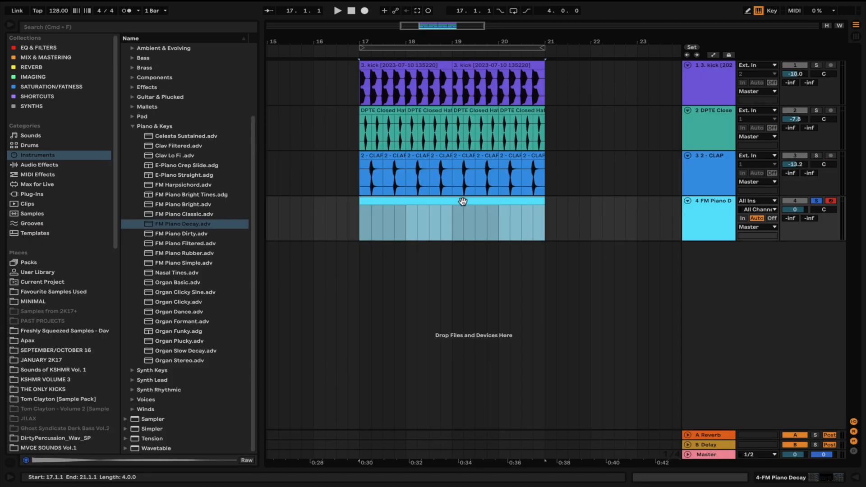
key(Delete)
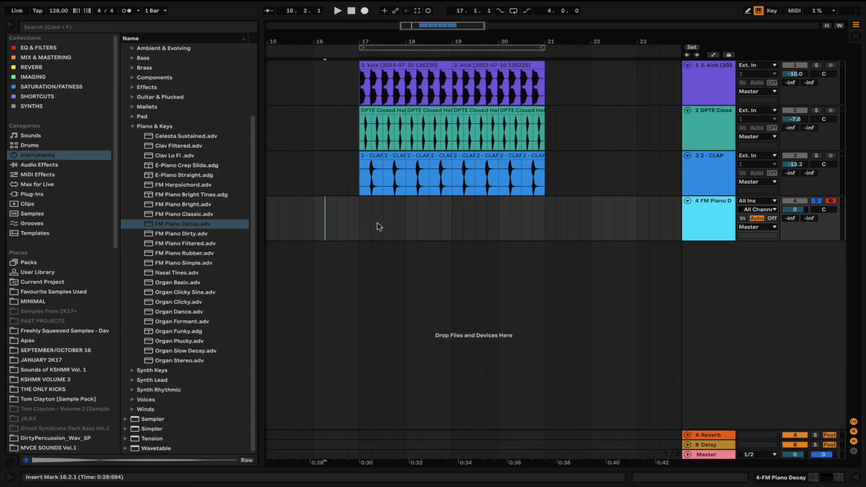
drag(361, 224, 544, 228)
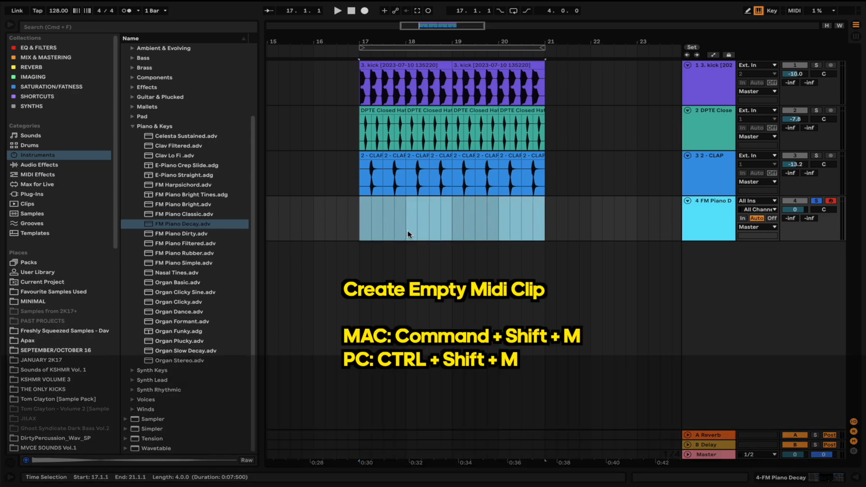
key(super+shift+m)
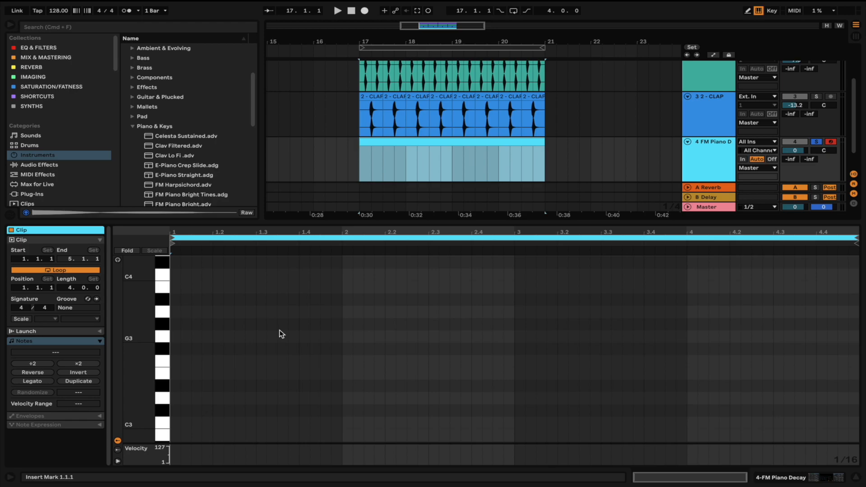
Step: Look through the piano roll's octaves up to C8 and turn on note preview in the MIDI editor
scroll(279, 333, down, 3)
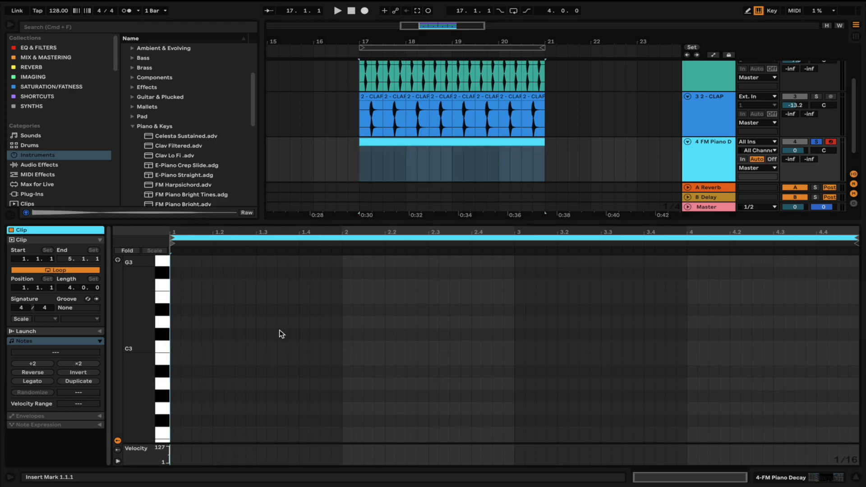
scroll(161, 435, up, 3)
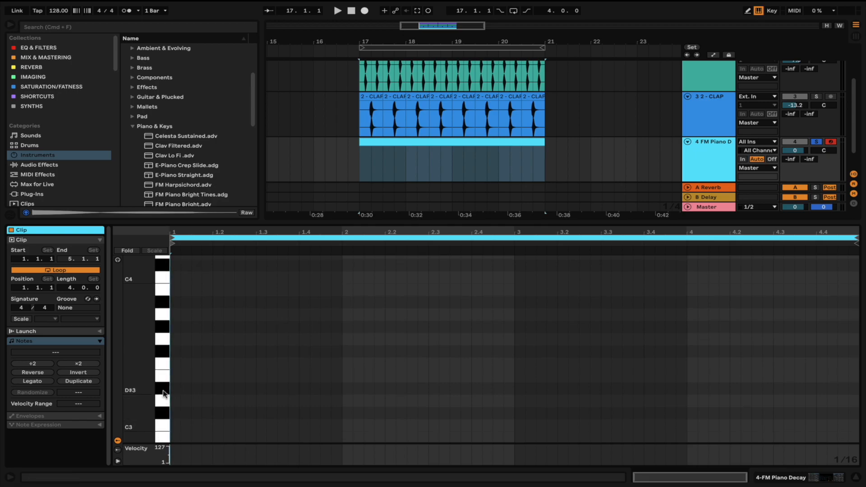
scroll(163, 309, up, 4)
scroll(163, 310, up, 19)
scroll(163, 309, down, 20)
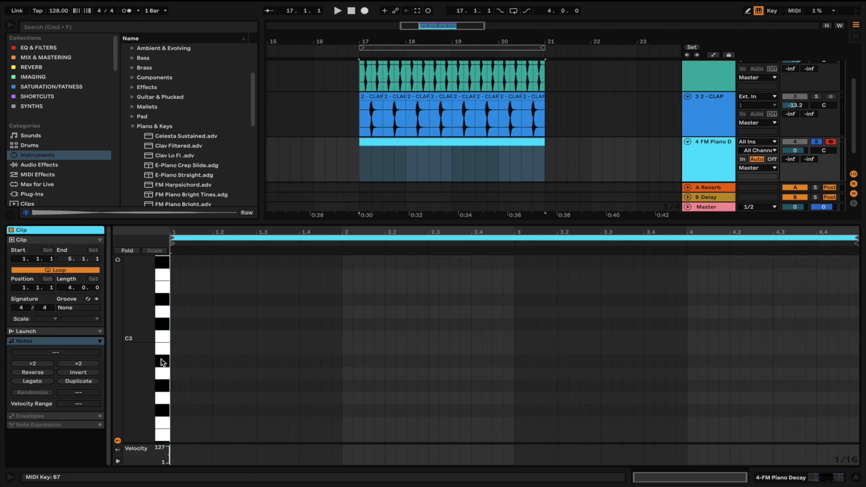
scroll(205, 317, up, 8)
scroll(205, 317, up, 12)
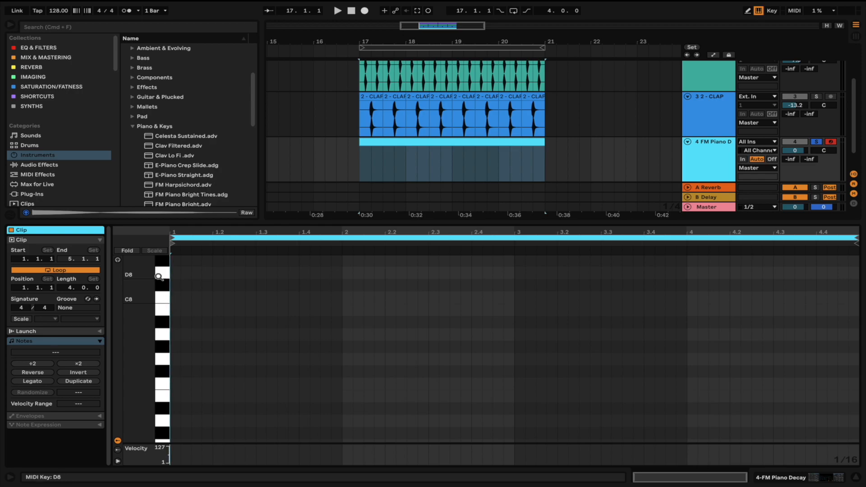
click(117, 261)
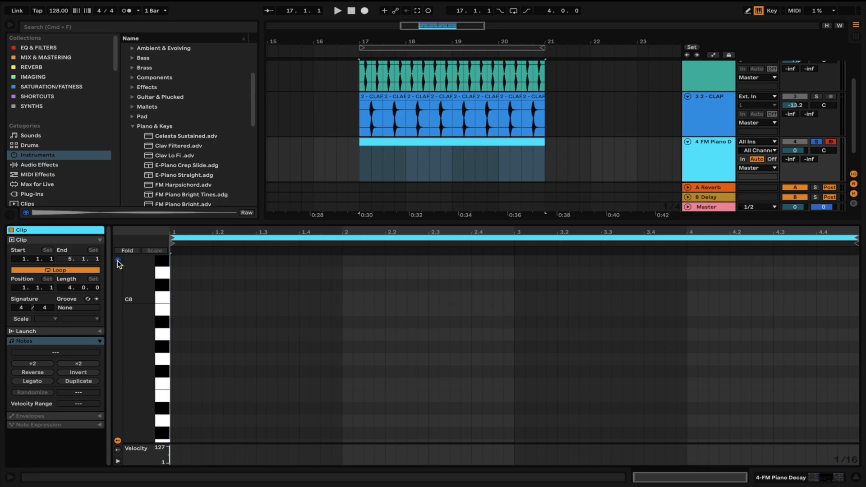
Step: Audition notes on the piano roll's keys from the C8 octave down to the octave around C4
click(161, 298)
click(162, 310)
click(162, 323)
scroll(161, 331, down, 10)
click(162, 309)
scroll(162, 333, up, 4)
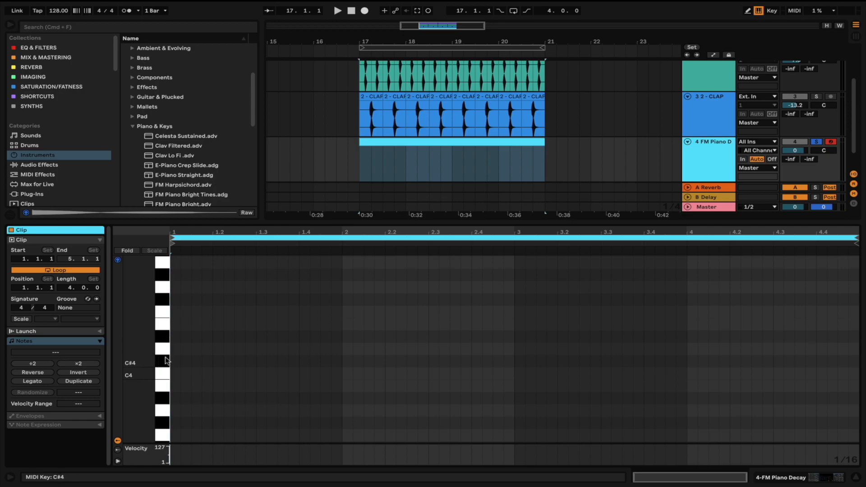
click(163, 341)
scroll(186, 388, down, 1)
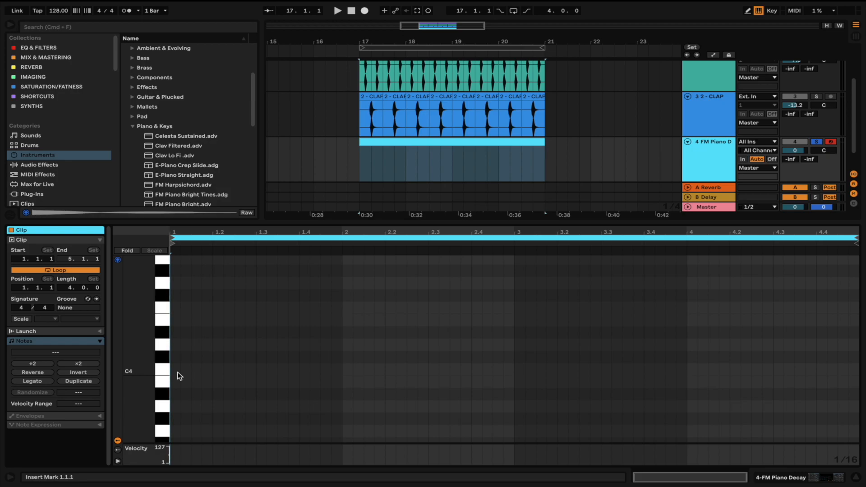
Step: Fold the piano roll, and try a C4 note held for one bar from 1.1.1 before removing it
click(127, 251)
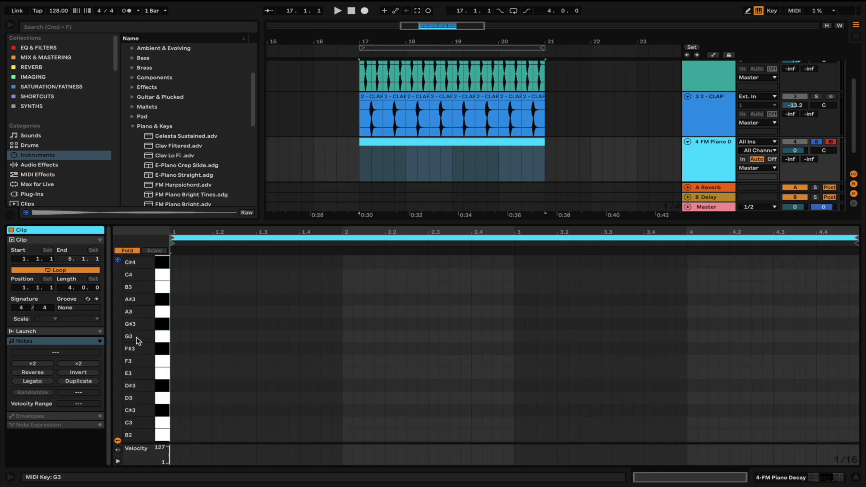
scroll(137, 337, up, 3)
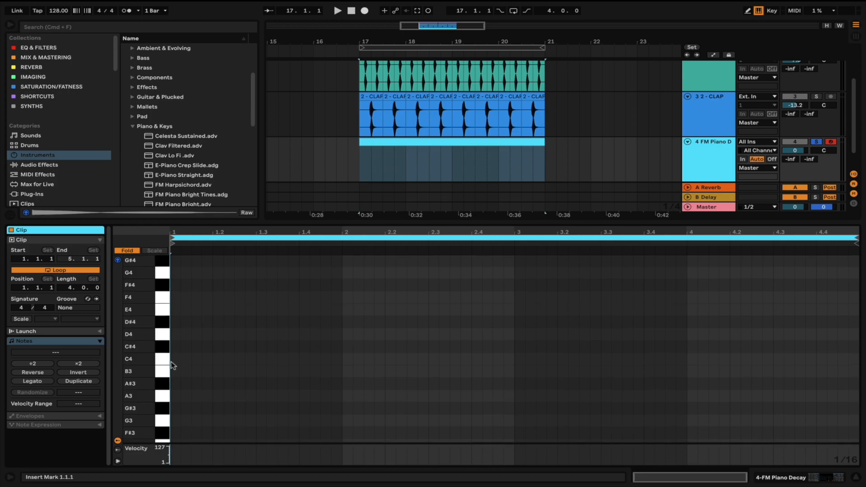
double_click(175, 359)
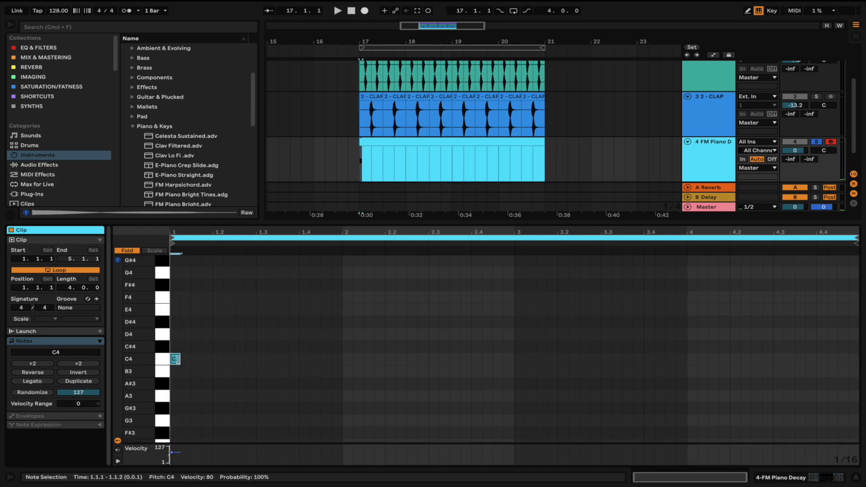
drag(178, 359, 342, 357)
key(space)
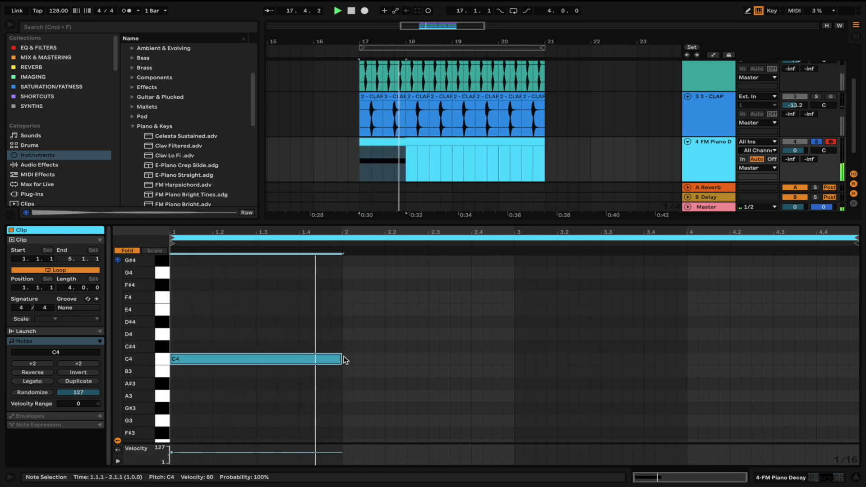
key(space)
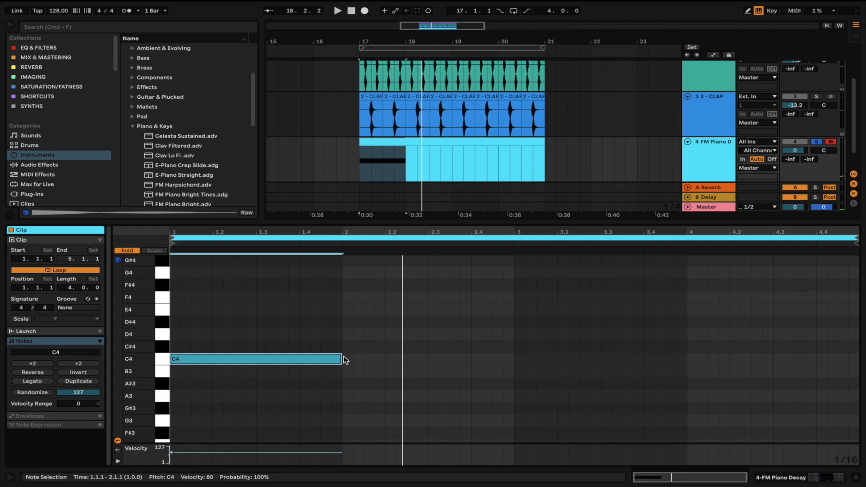
key(Delete)
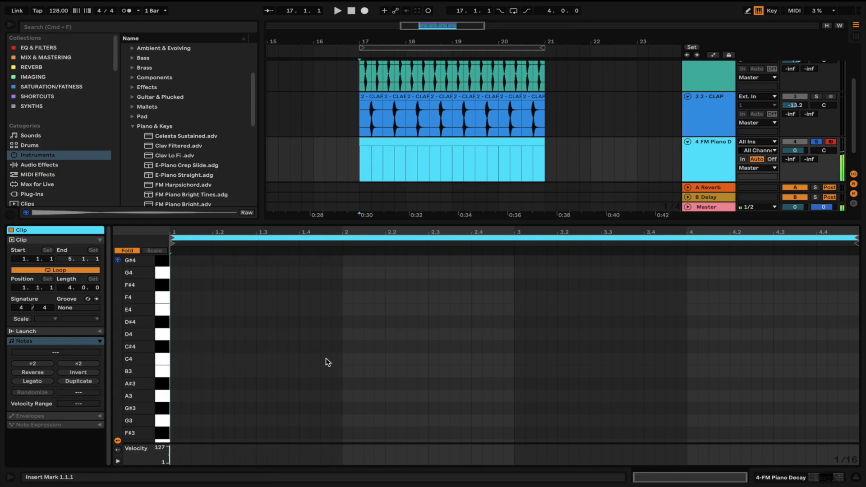
Step: Place and play four short C4 notes at 1.1.1, 1.1.4, 1.2.3 and 1.3.3, and turn Fold off
double_click(176, 359)
double_click(207, 359)
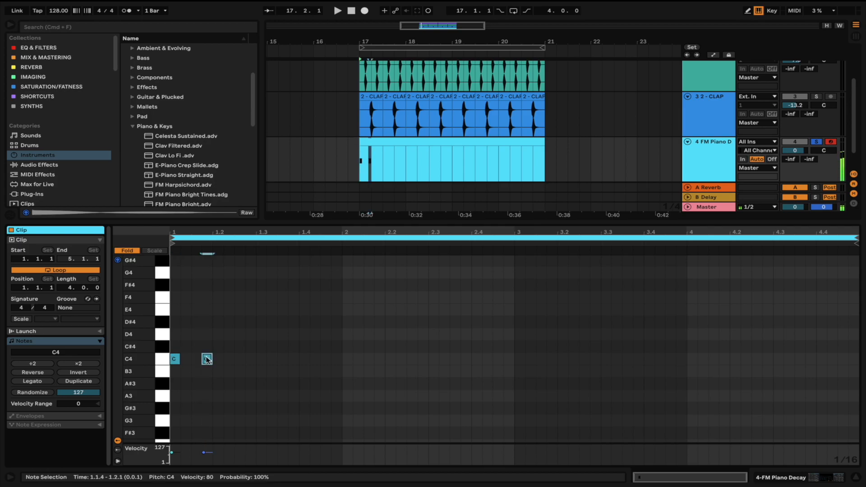
double_click(239, 359)
double_click(283, 359)
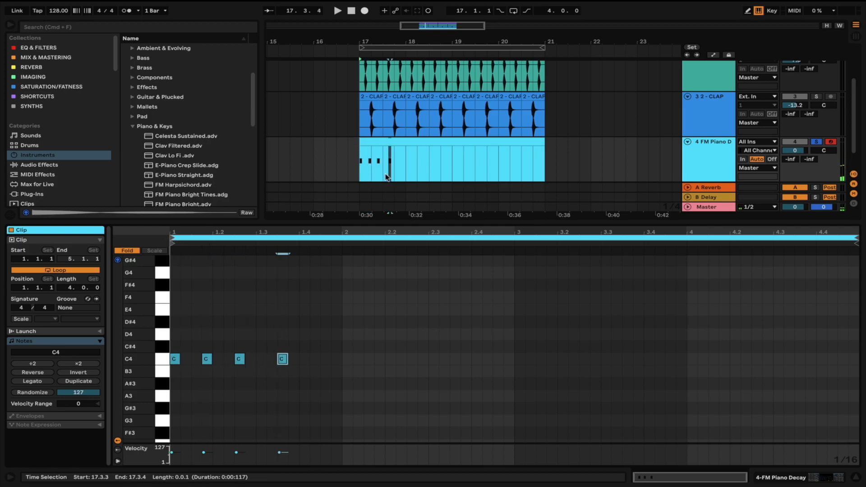
click(360, 166)
key(f)
key(space)
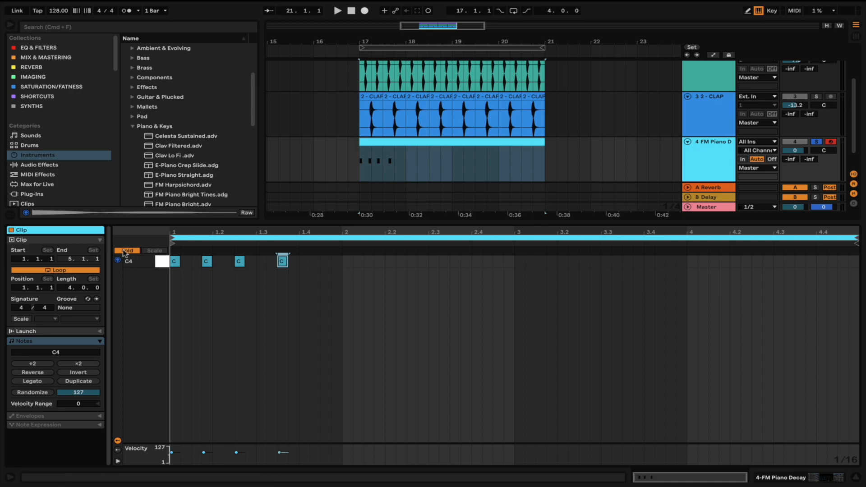
click(126, 251)
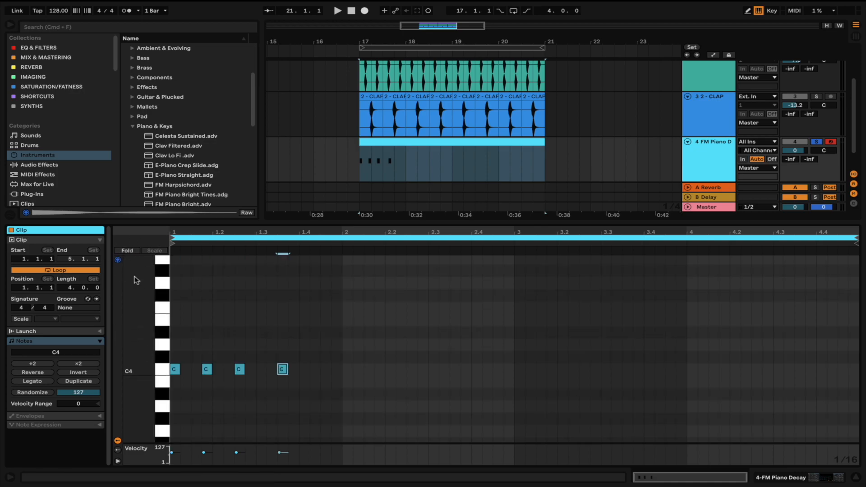
click(313, 367)
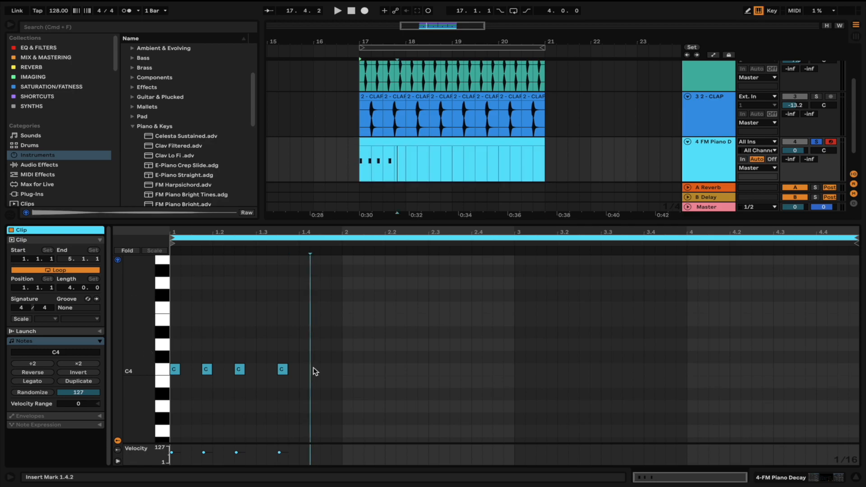
key(super+a)
key(BackSpace)
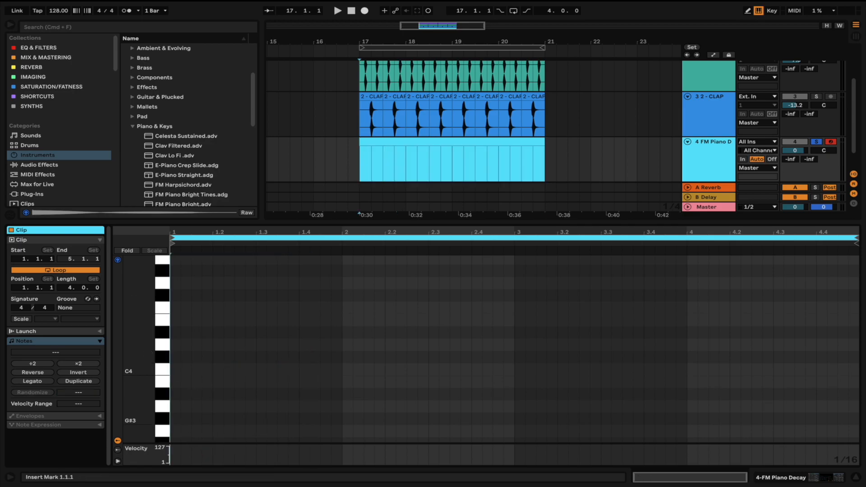
key(super+z)
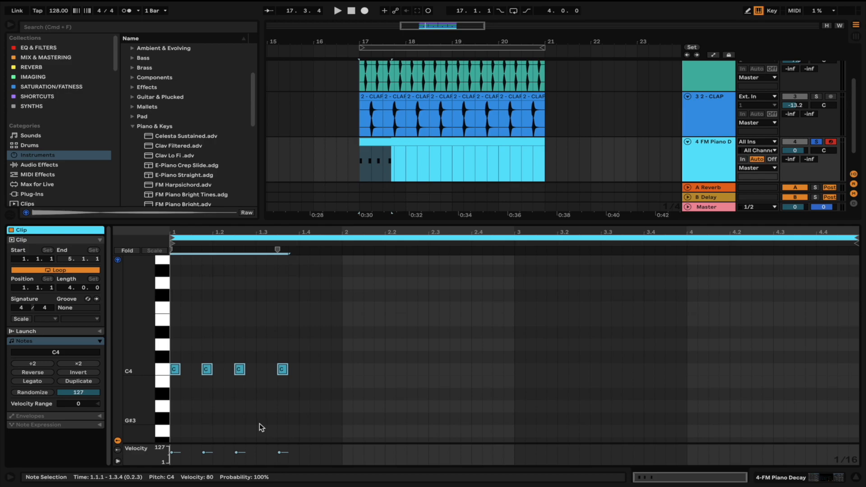
Step: Transpose all the clip's notes up three semitones to D#4 and add a fifth D#4 note at 1.4.3
click(331, 363)
key(super+a)
key(Up)
key(Up)
key(Up)
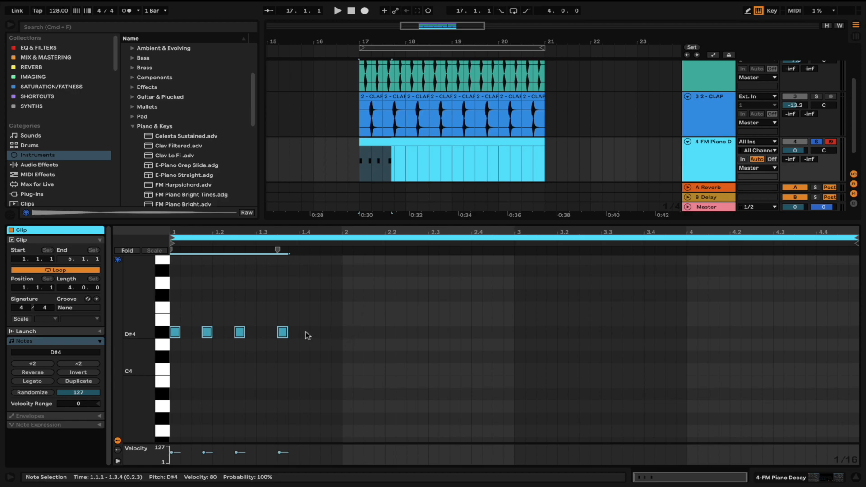
double_click(325, 334)
Step: Duplicate the whole bar 1 pattern into bar 2, transposed down to C#4 and nudged to start at 2.1.1
drag(341, 339, 159, 336)
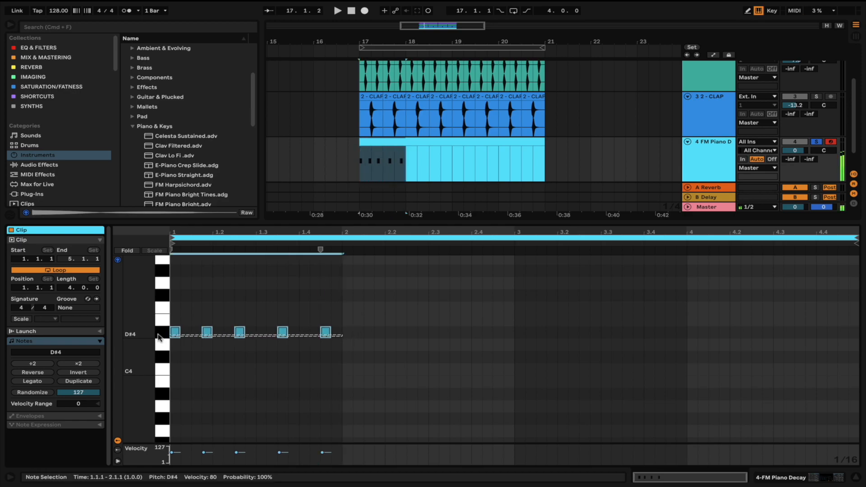
key(super+d)
key(Down)
key(Down)
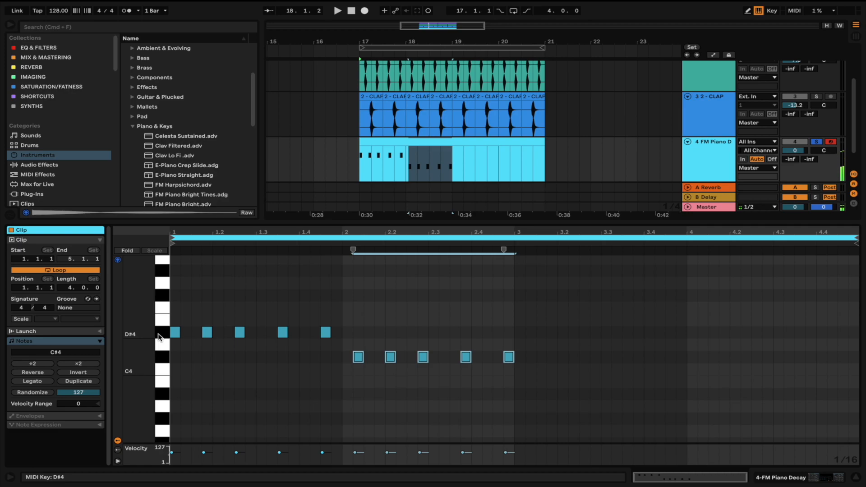
key(Left)
Step: Duplicate the bar 2 pattern into bar 3 and transpose the copied notes up five semitones to F#4
key(super+d)
key(Up)
key(Up)
key(Up)
key(Up)
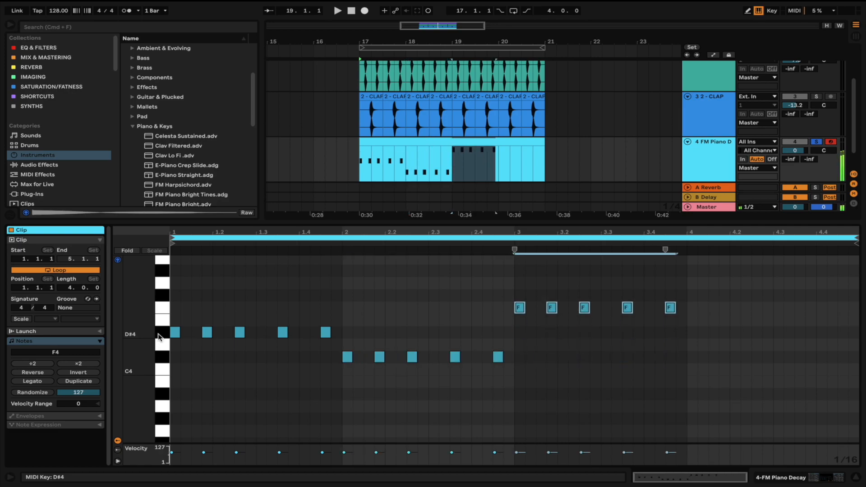
key(Up)
Step: Duplicate the bar 3 pattern into bar 4, transpose it down five semitones to C#4, and listen to the clip
key(super+d)
key(Down)
key(Down)
key(Down)
key(Down)
key(Down)
key(space)
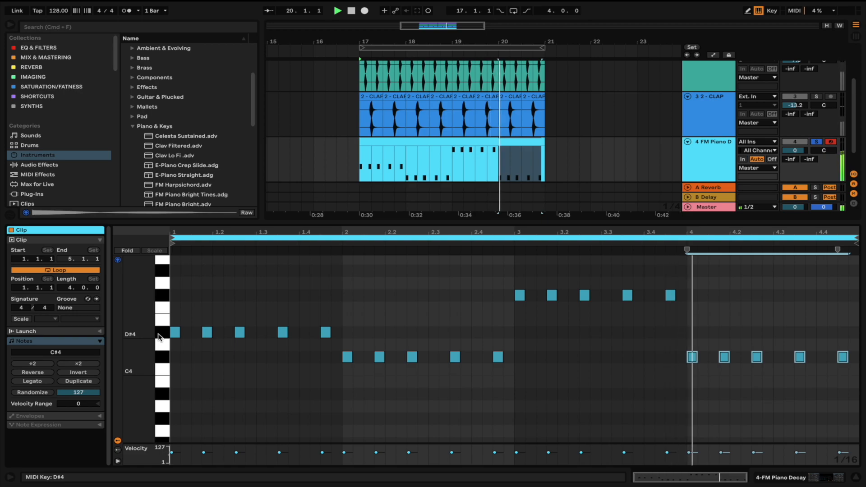
click(316, 384)
key(space)
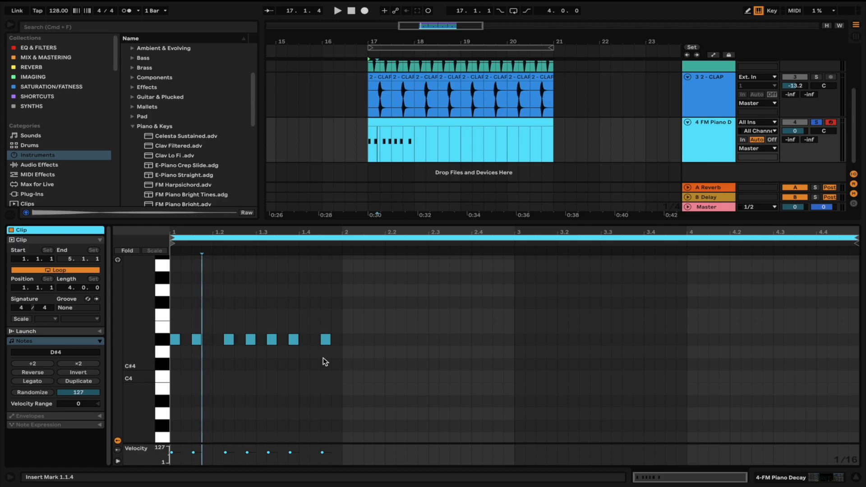
Step: Try the triplet grid and the Narrow adaptive grid in the MIDI editor, and set the adaptive grid to Narrowest
right_click(322, 358)
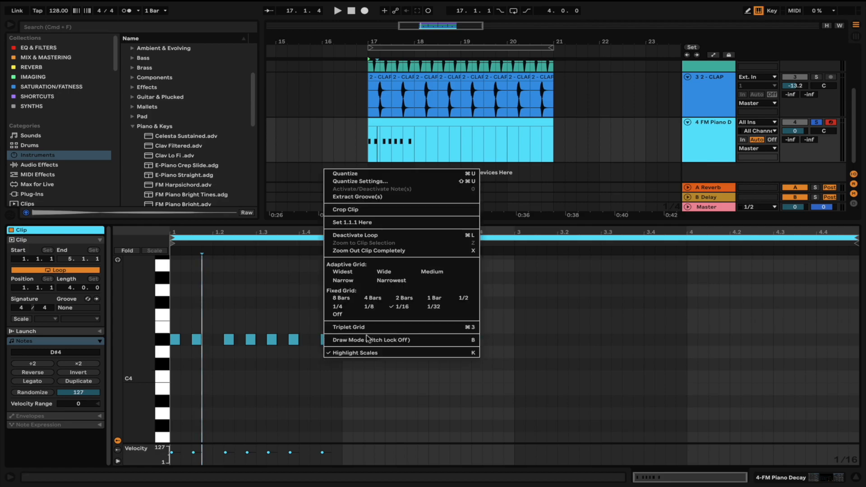
click(379, 328)
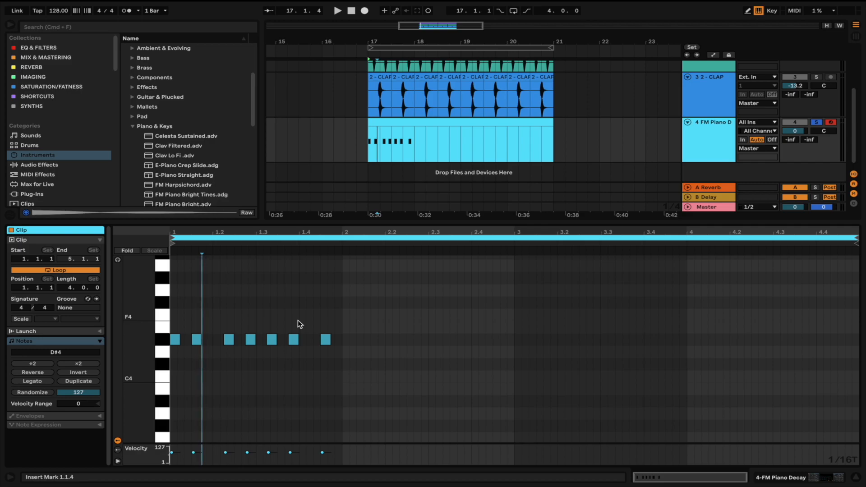
click(340, 339)
right_click(341, 342)
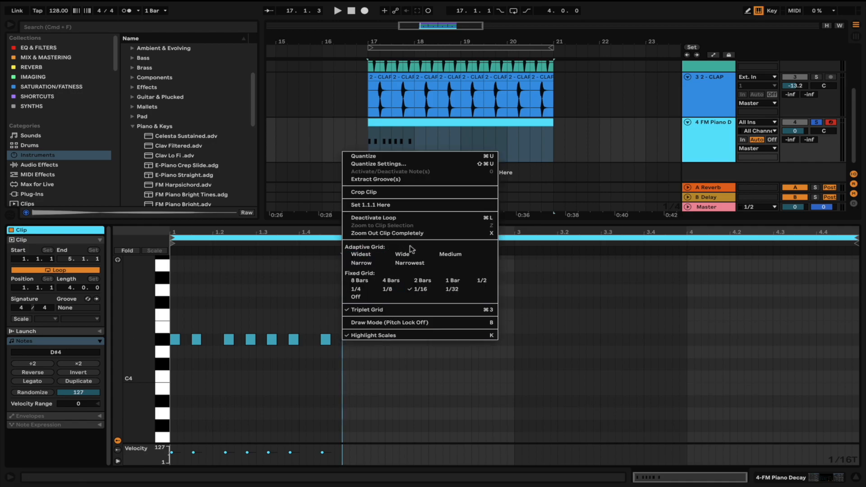
click(378, 264)
right_click(345, 339)
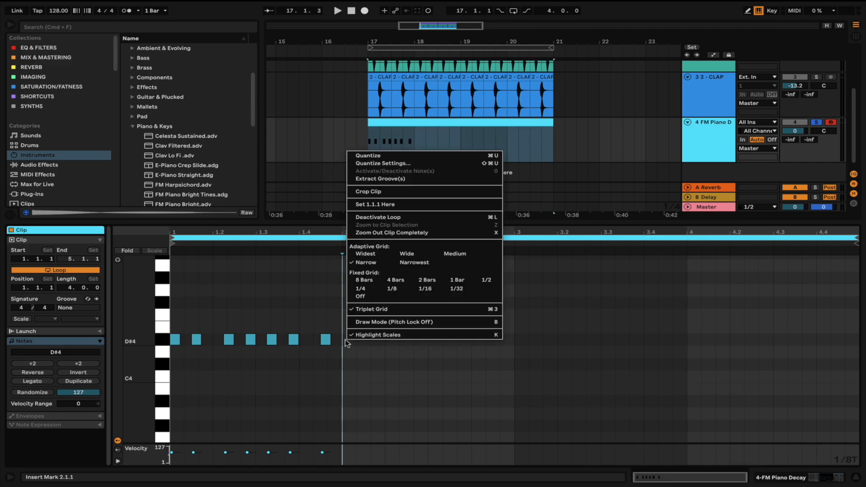
click(399, 263)
Step: Re-space the D#4 notes in bar 1 on the finer grid, with notes at 1.1.4, 1.3.1 and 1.4.4
drag(245, 333, 262, 333)
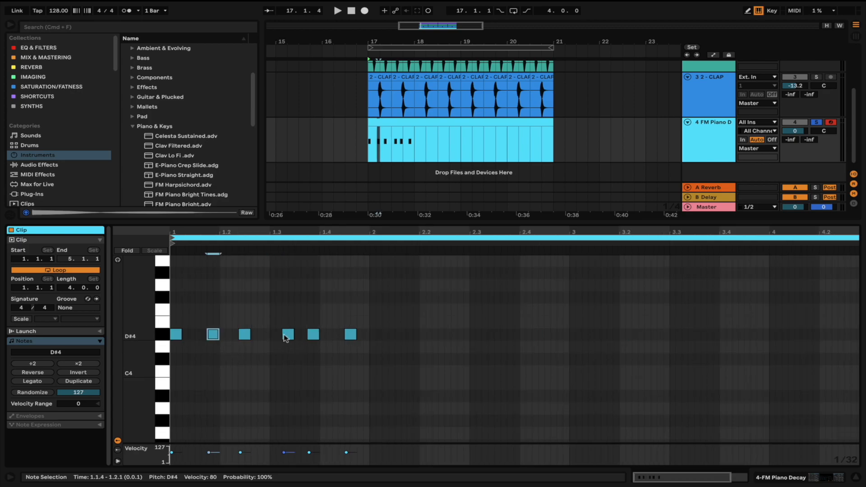
click(276, 334)
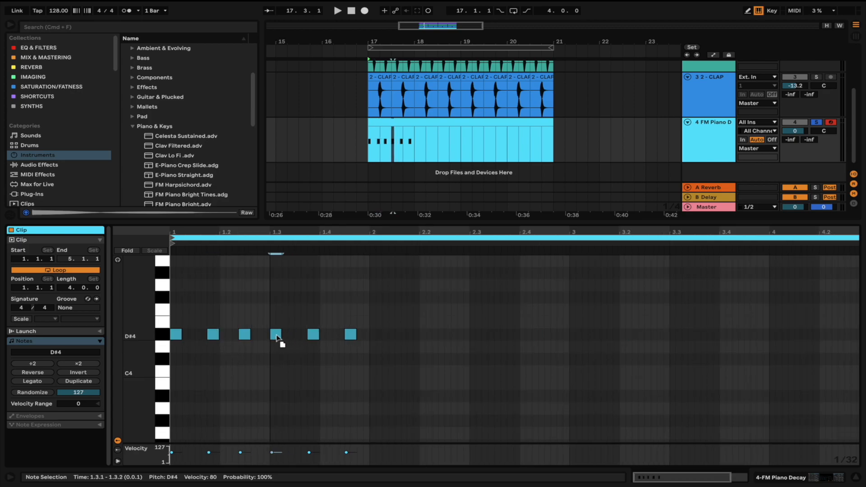
drag(278, 338, 364, 338)
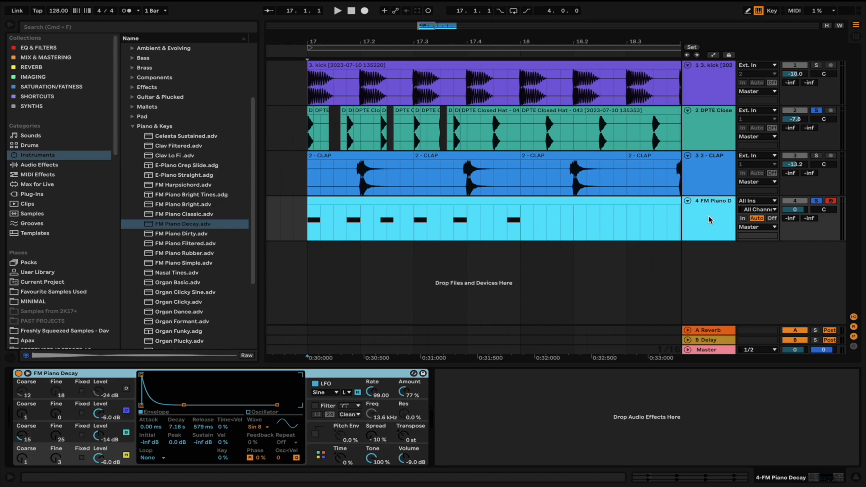
Step: Show the piano clip's envelopes with MIDI Ctrl and Pitch Bend as the envelope to edit
click(289, 423)
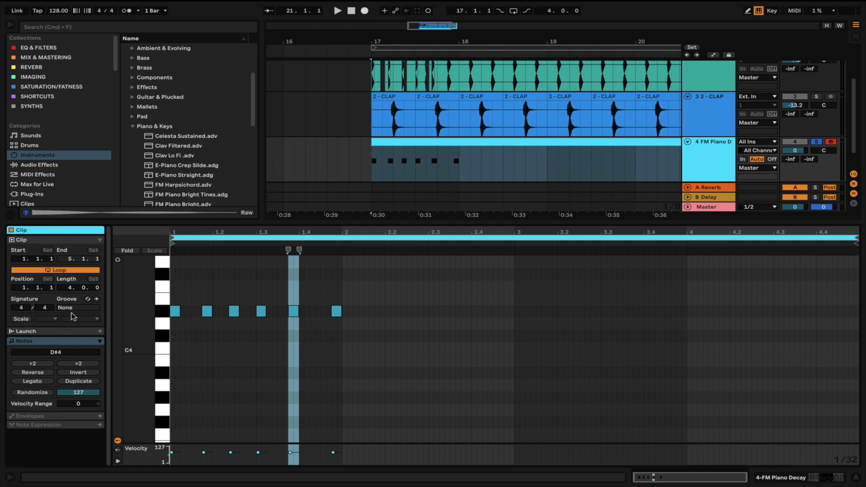
click(55, 415)
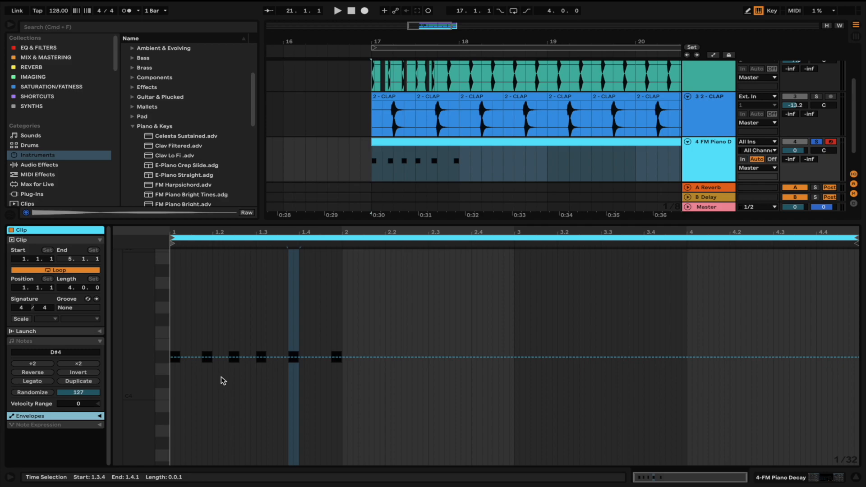
click(90, 416)
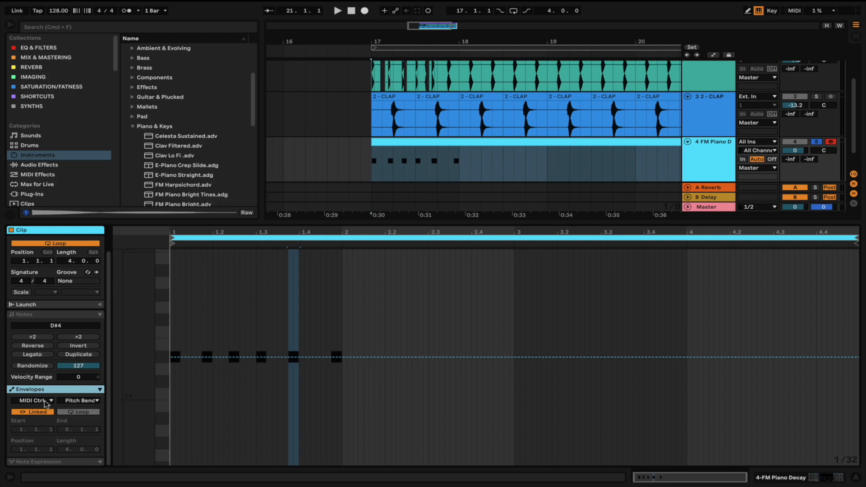
click(67, 403)
click(72, 403)
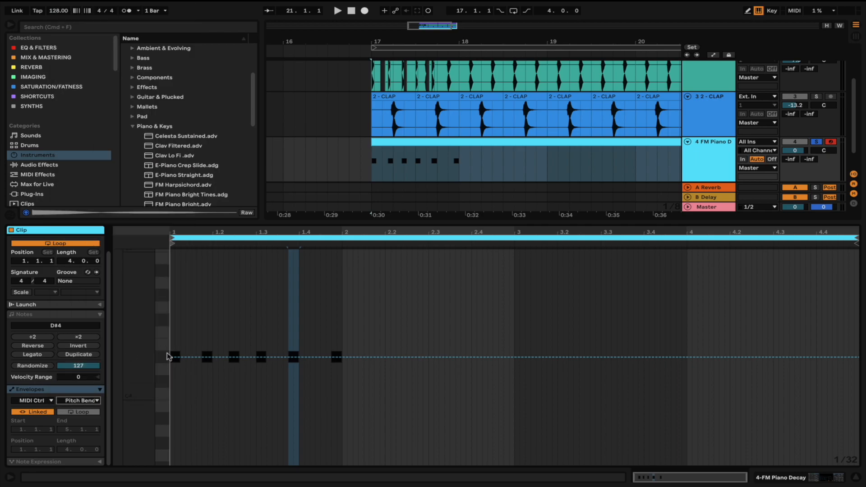
Step: Draw a pitch bend envelope with a raised plateau before 1.2 and a dip just before 1.3, and listen to it
click(175, 356)
drag(185, 356, 208, 352)
click(202, 333)
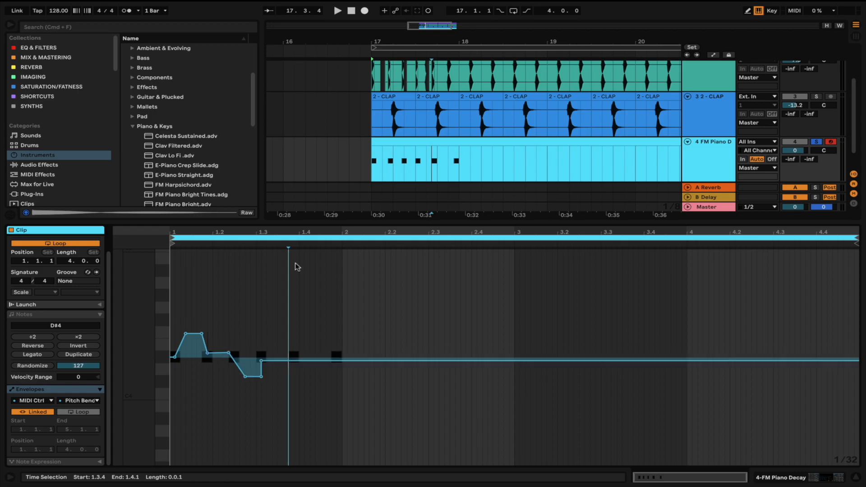
key(space)
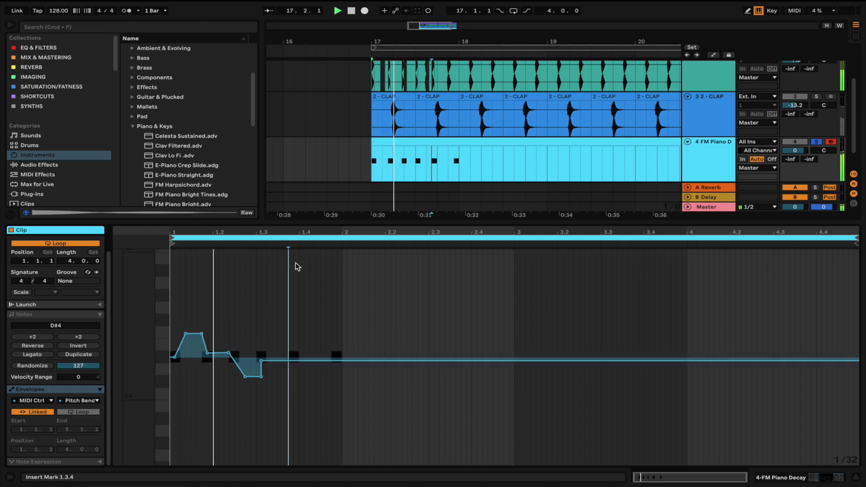
key(space)
Step: Extend the pitch bend envelope with a peak near 1.4 and a deep dip near the end of bar 1, and play it
click(283, 360)
drag(298, 360, 336, 414)
click(325, 358)
key(space)
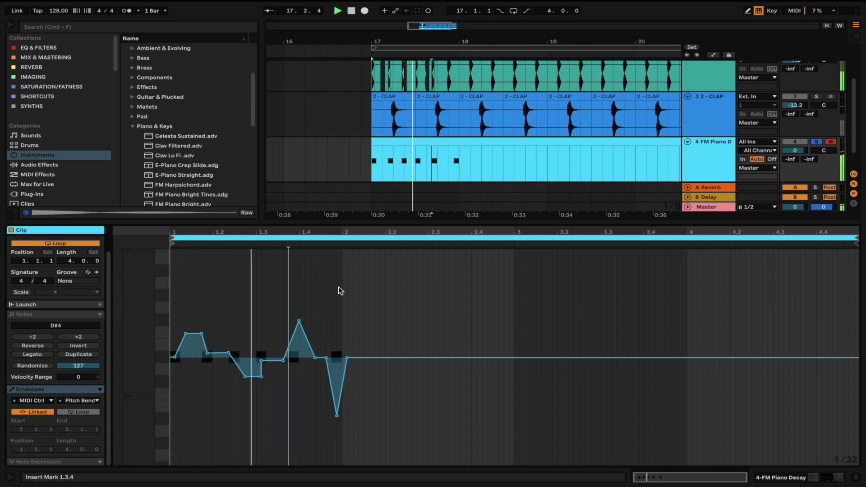
Step: Stop playback and clear the entire pitch bend envelope from the piano clip
key(super+a)
key(space)
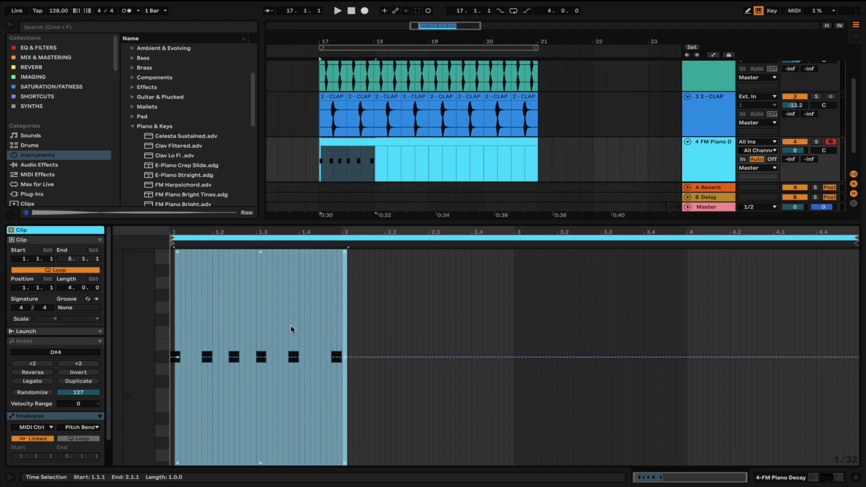
click(261, 329)
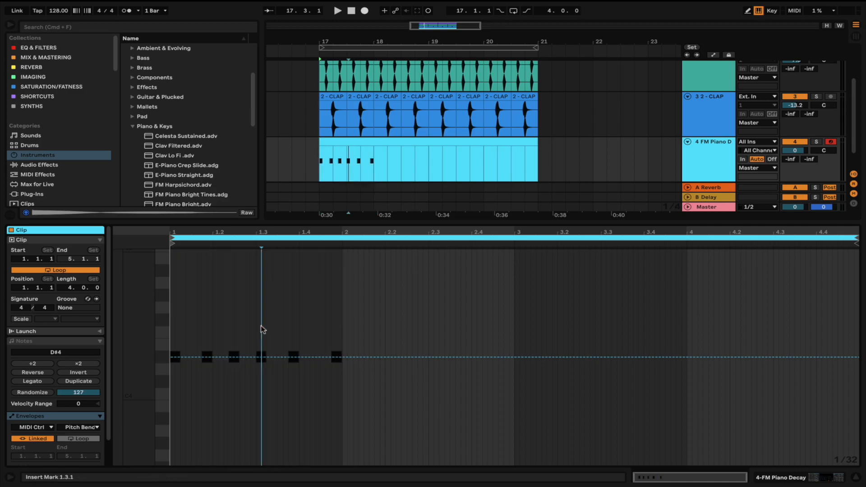
Step: Return to the clip's notes and re-space the D#4 notes on a 1/16 grid as five notes at 1.1.1, 1.1.4, 1.2.3, 1.3.3 and 1.4.3
click(28, 342)
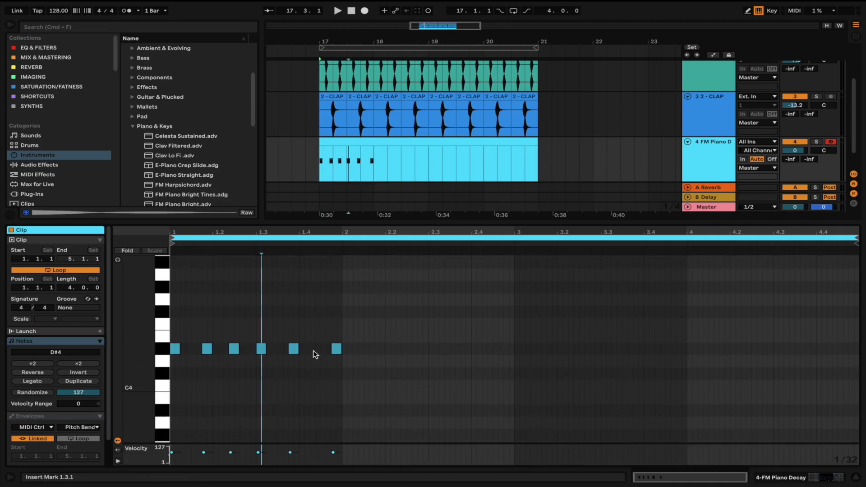
right_click(289, 367)
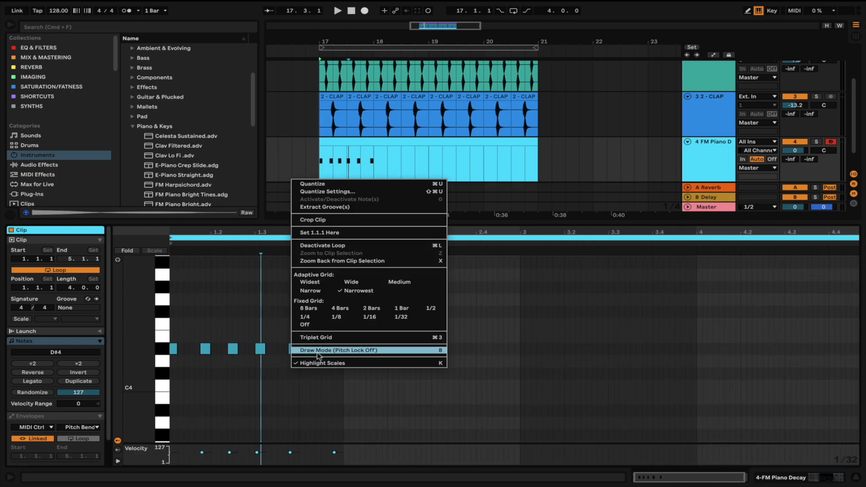
click(321, 292)
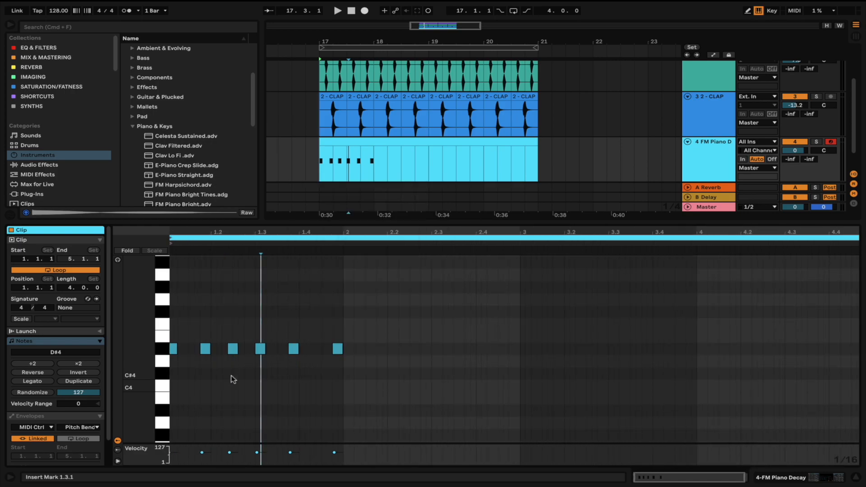
scroll(231, 376, up, 1)
drag(235, 355, 241, 355)
click(326, 401)
scroll(327, 404, down, 2)
scroll(328, 404, up, 2)
drag(341, 357, 331, 358)
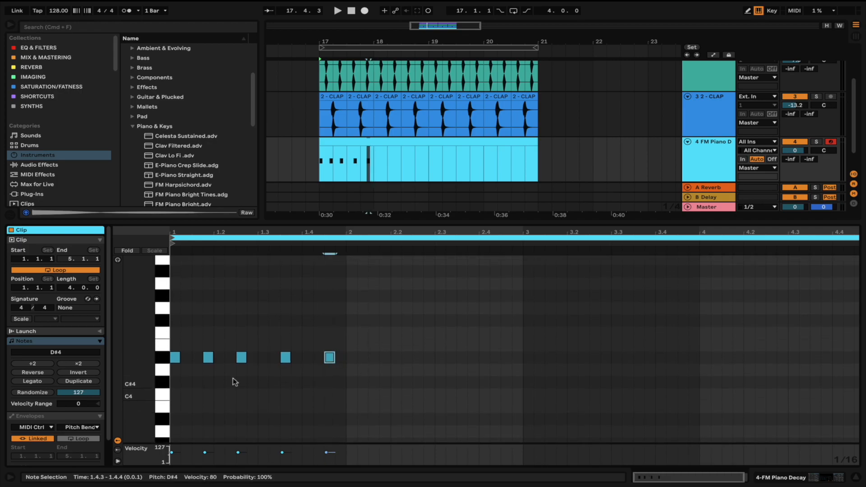
Step: Hide the clip editor and duplicate bar 17 of the FM Piano Decay part three times to fill bars 18 through 20
click(856, 480)
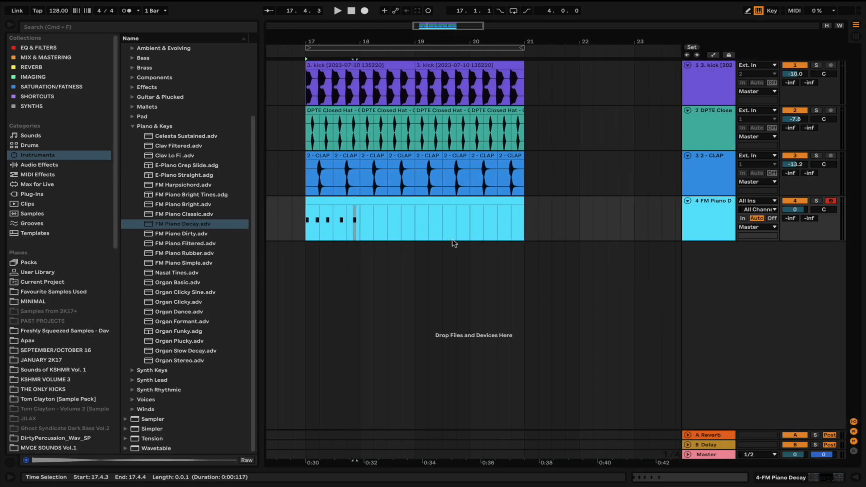
drag(301, 223, 360, 223)
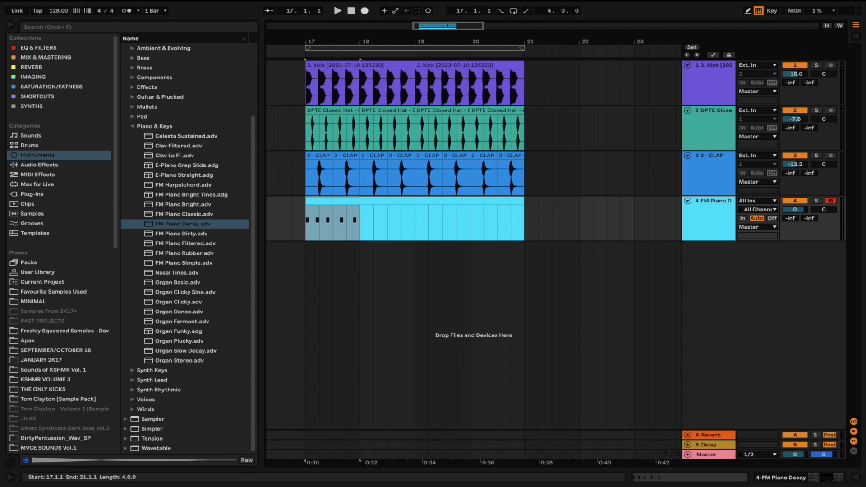
key(super+d)
key(super+d)
key(super+d)
Step: Loop bars 17 through 20 of the arrangement and listen to the piano part with the drums
drag(306, 225, 524, 224)
key(super+l)
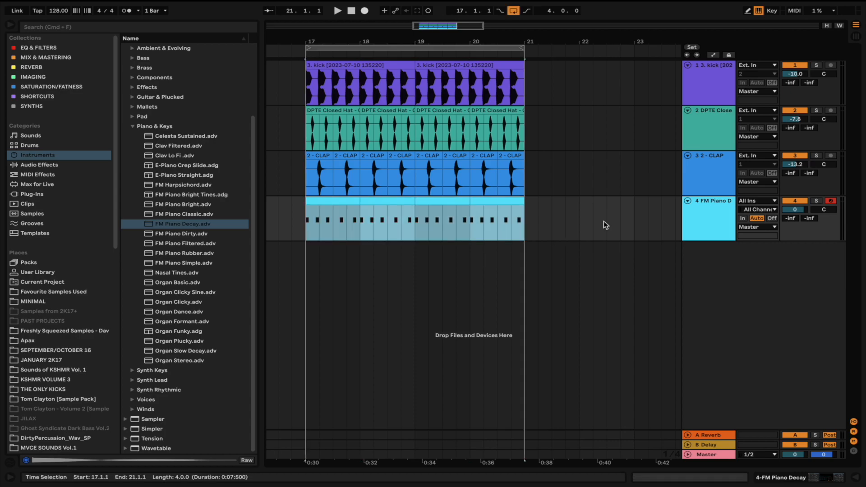
key(space)
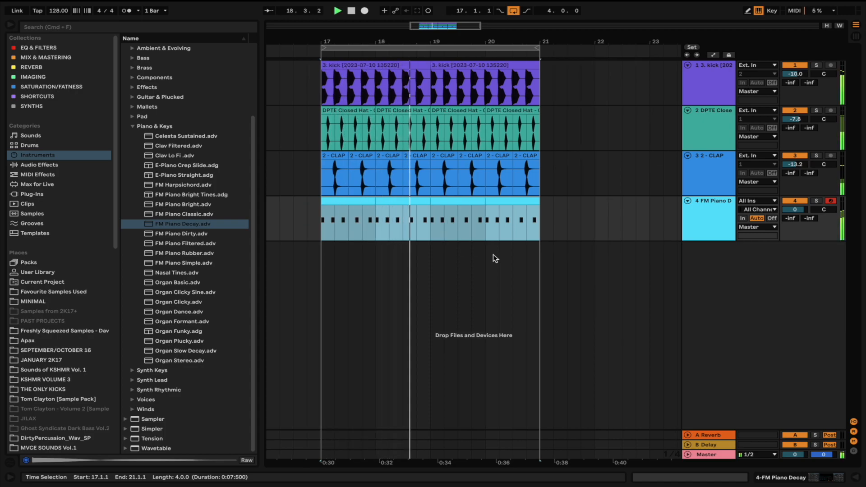
key(space)
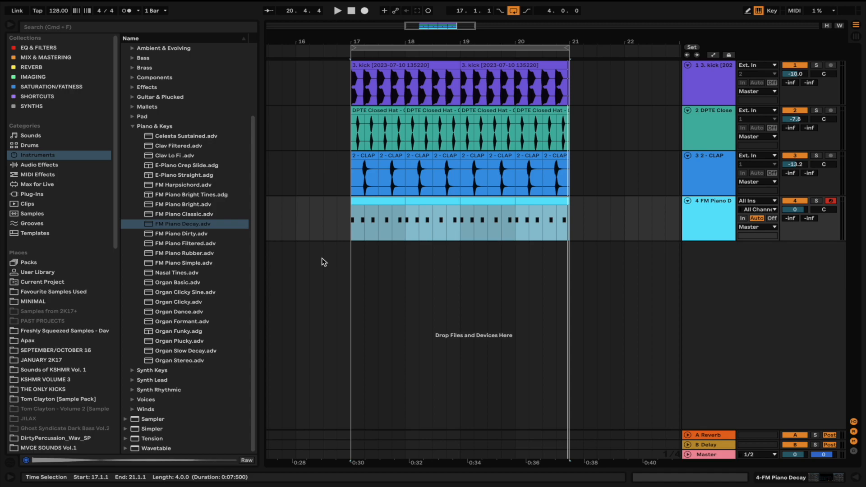